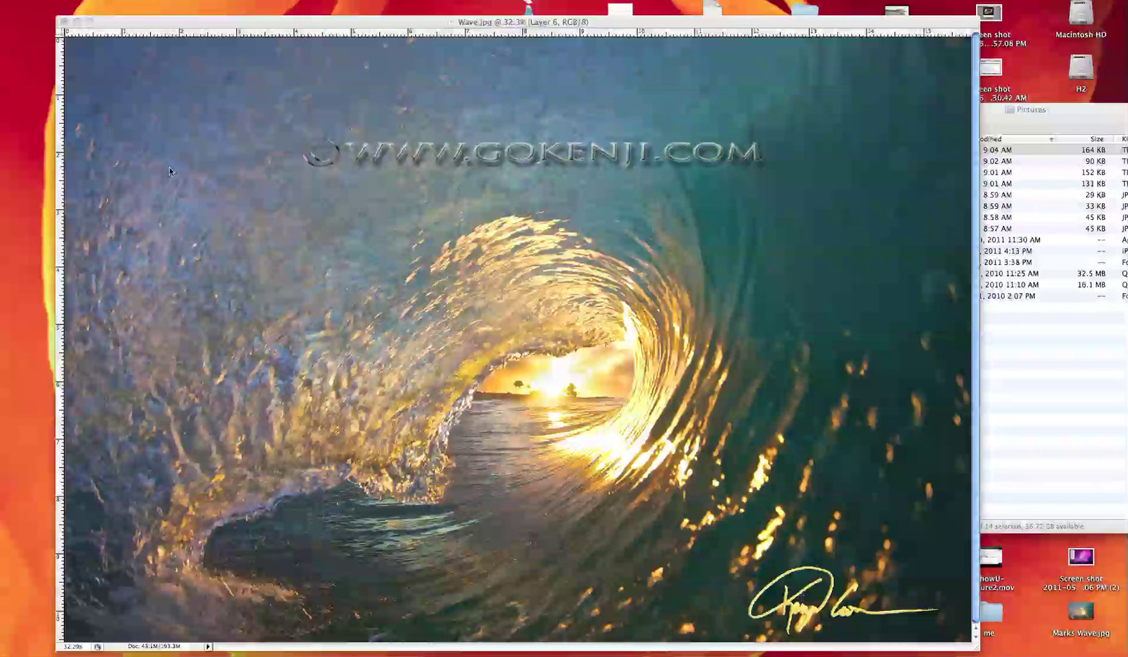
Show all open windows side by side with Exposé to pick the signature scan.
key(F9)
Bring Scan 3.tif forward and apply Levels with the black input raised to about 74.
click(274, 408)
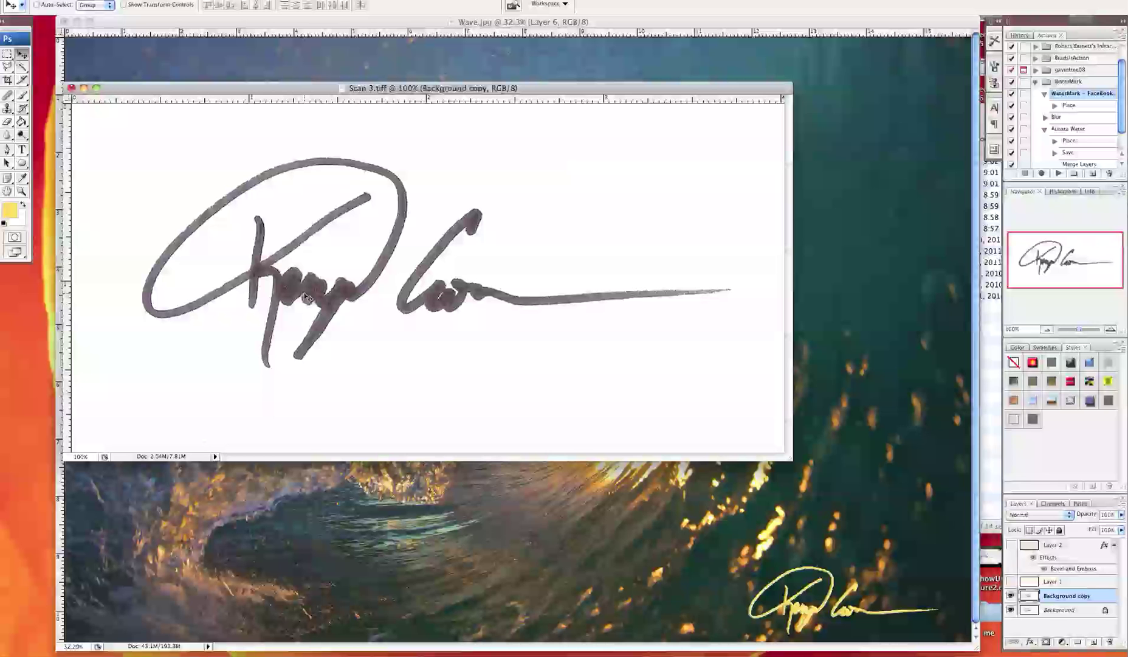
key(ctrl+l)
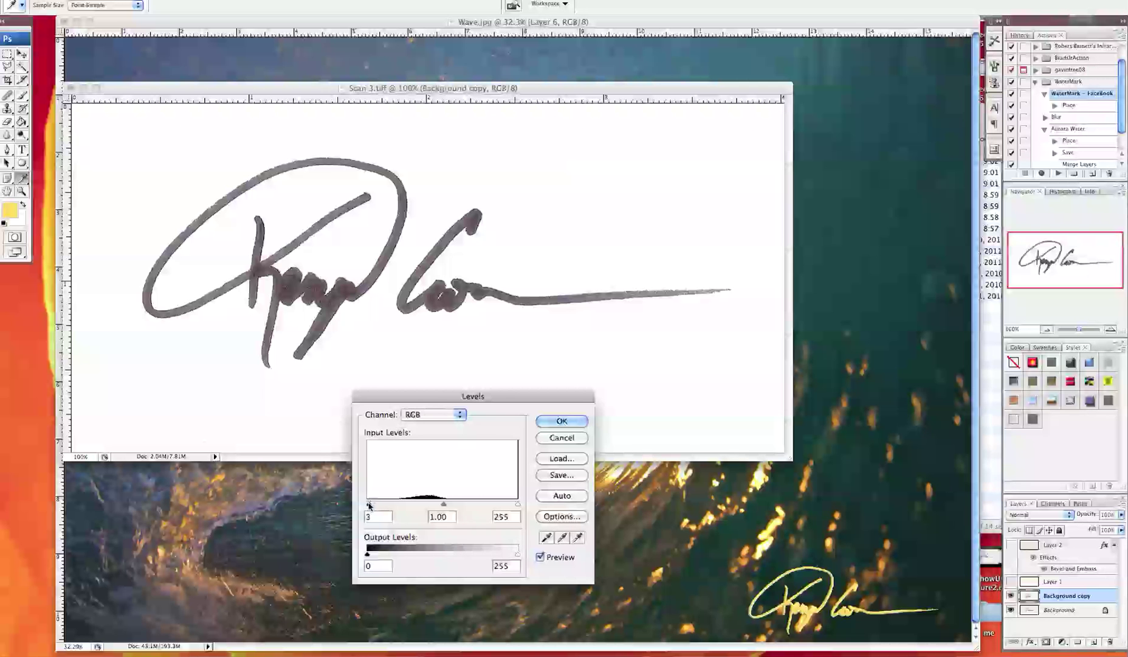
drag(370, 504, 405, 506)
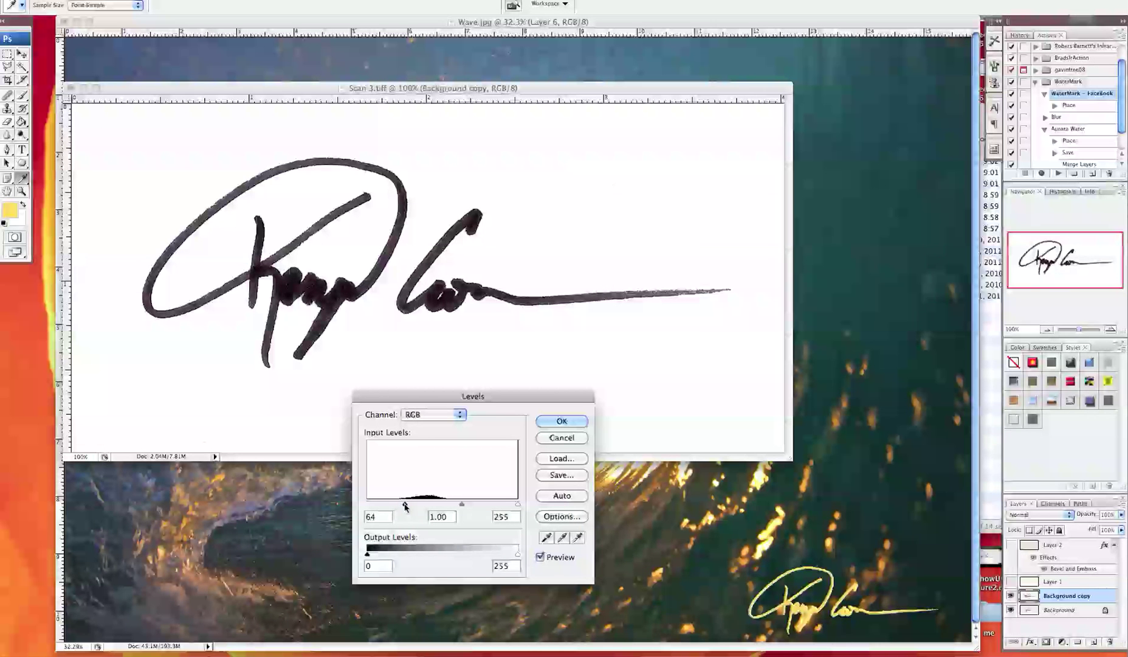
drag(405, 505, 408, 506)
mouse_move(411, 506)
mouse_down()
mouse_move(370, 510)
mouse_move(412, 509)
mouse_up()
click(561, 420)
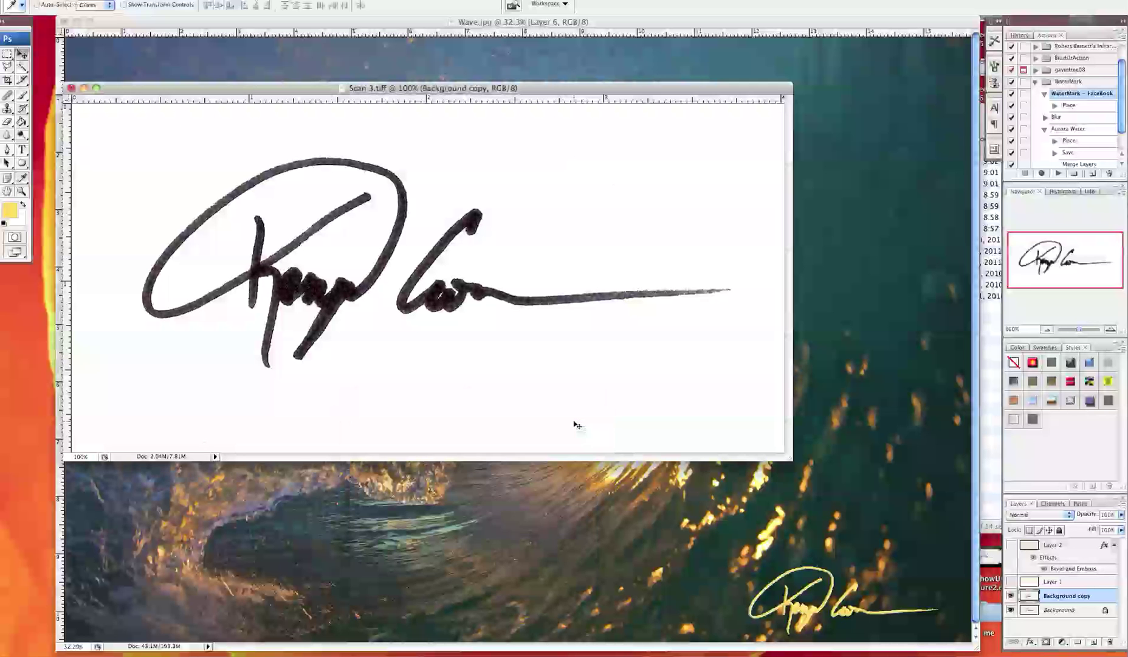
key(v)
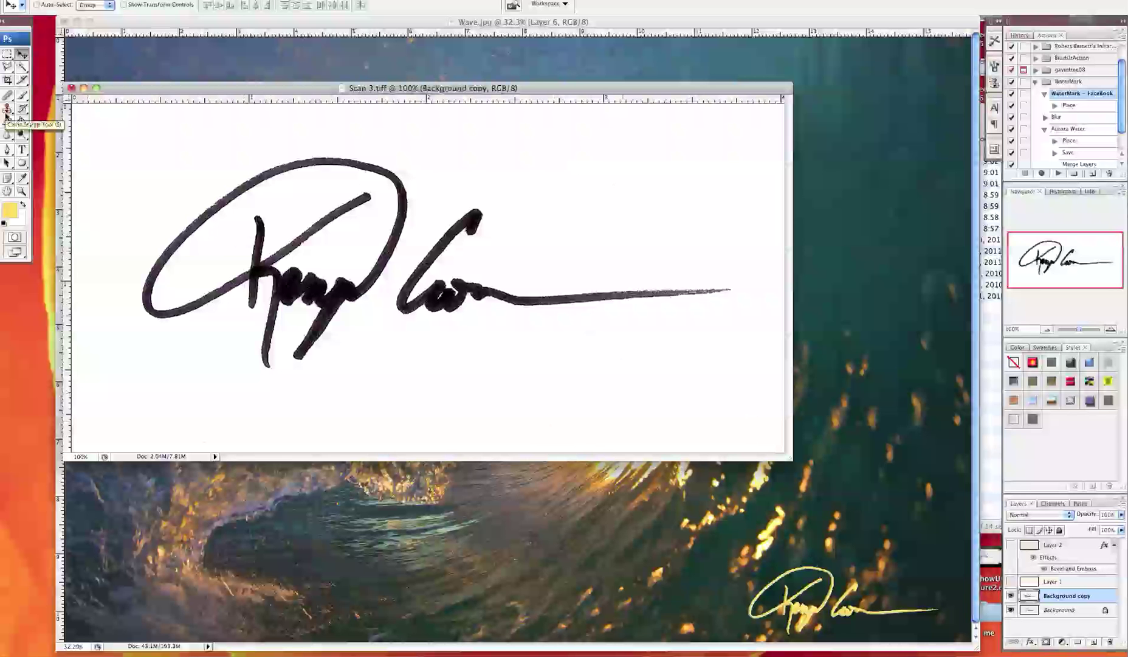
Zoom to 200% over the signature and apply a second Levels pass with black input 46.
key(super+equal)
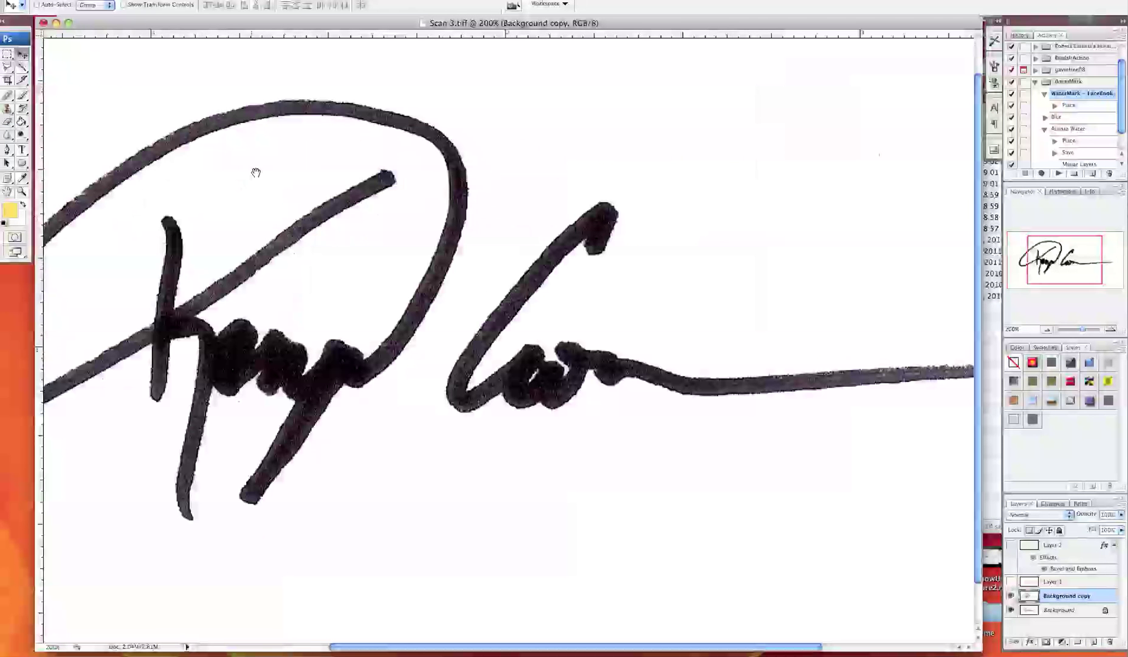
drag(255, 171, 351, 197)
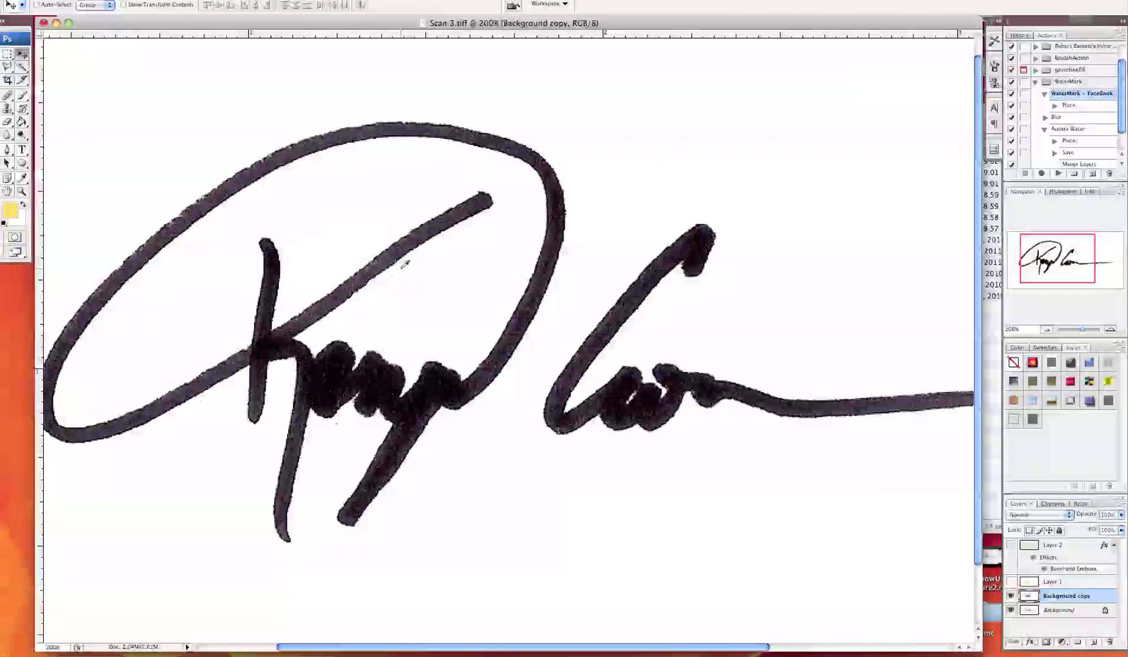
key(super+l)
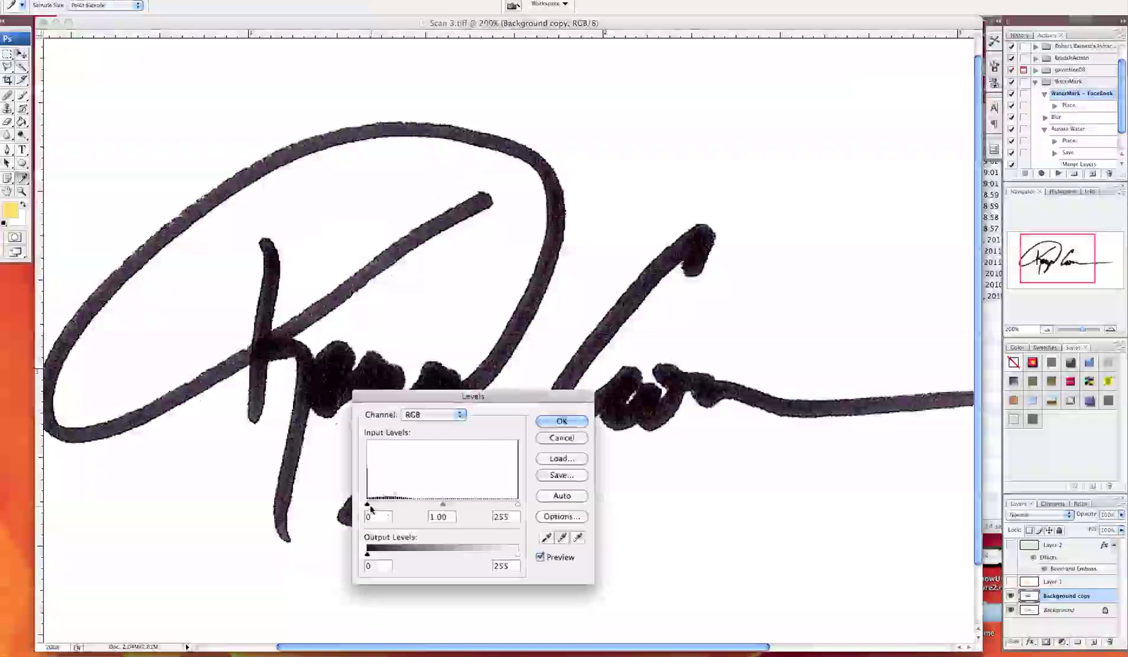
drag(367, 505, 395, 505)
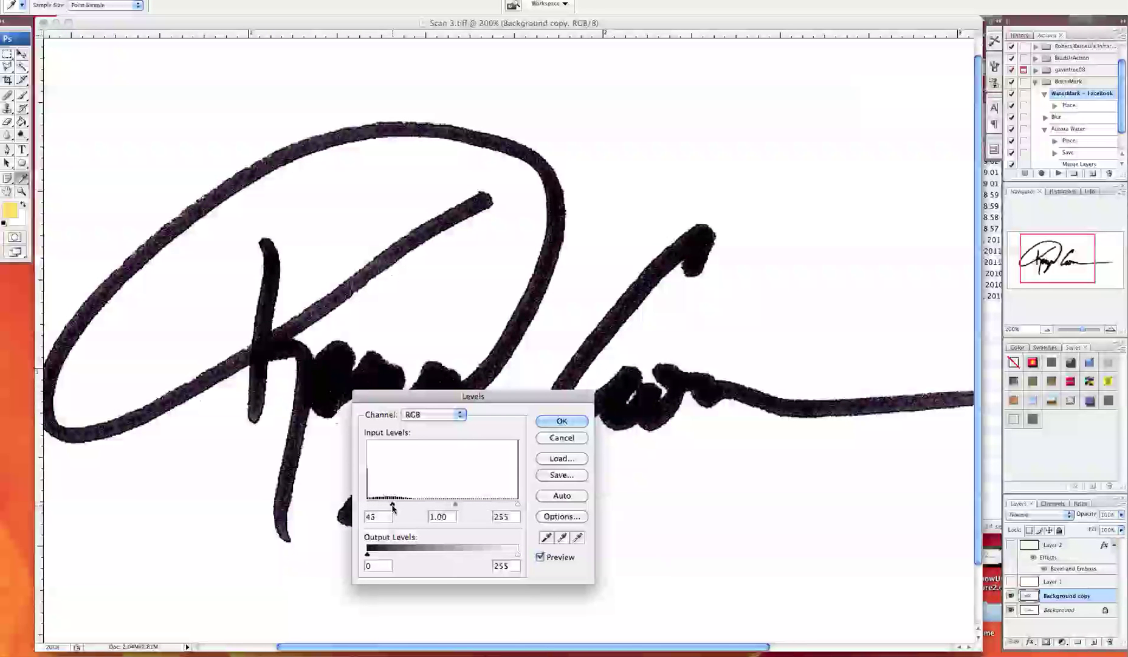
click(562, 421)
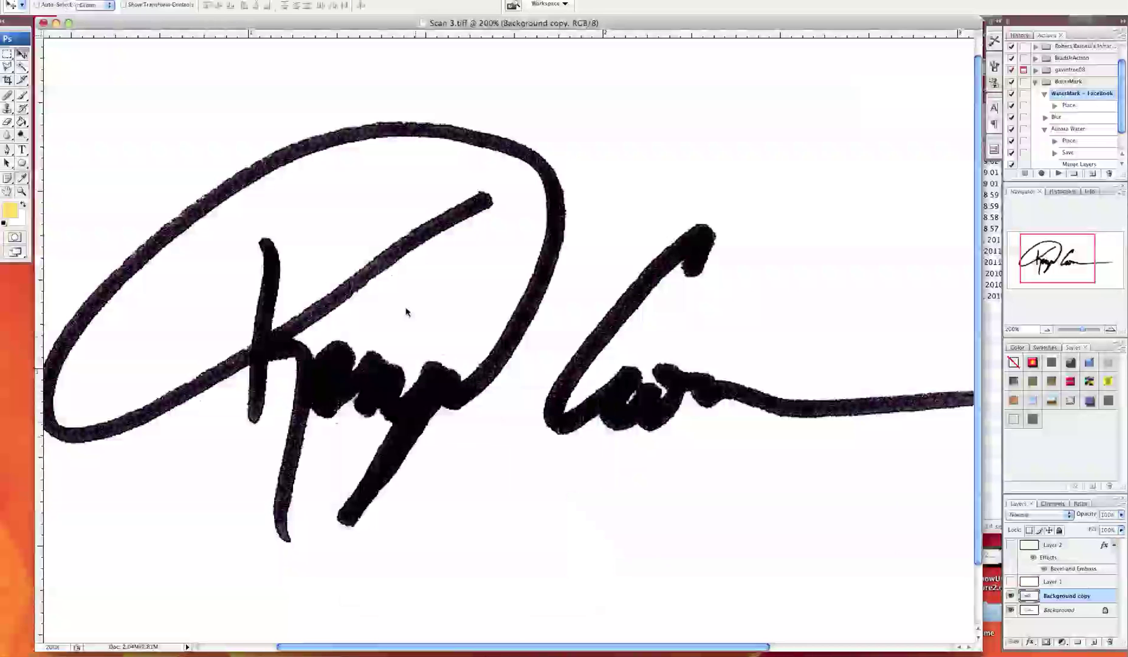
Magic Wand-select the black strokes, adding the speckled diagonal and remaining vertical strokes.
click(23, 70)
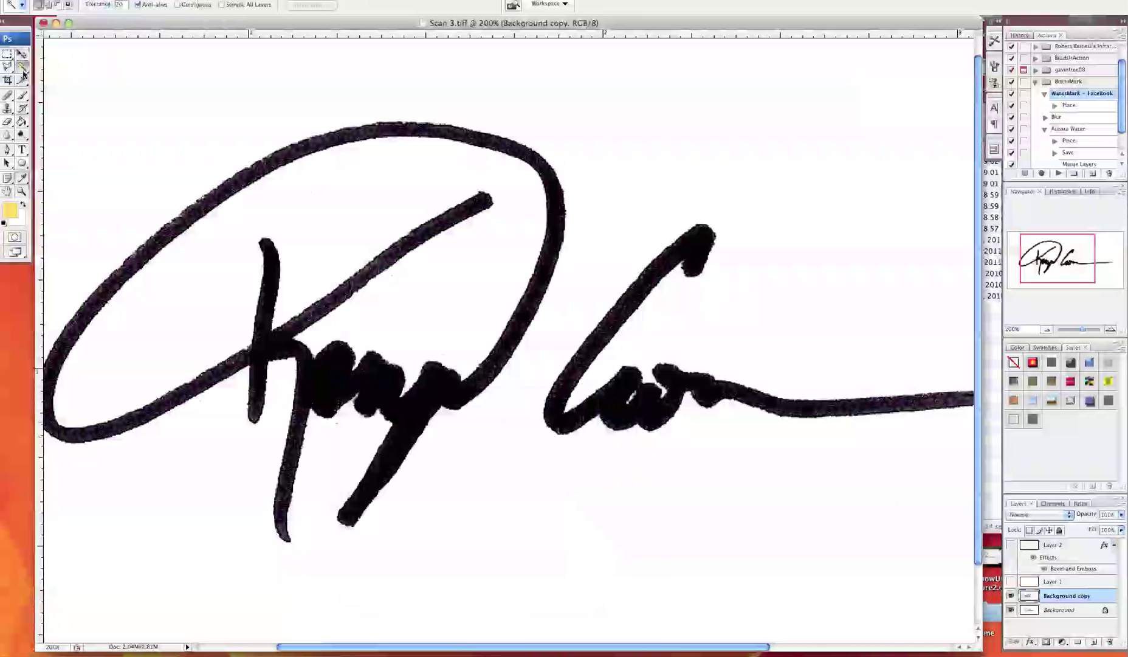
click(160, 242)
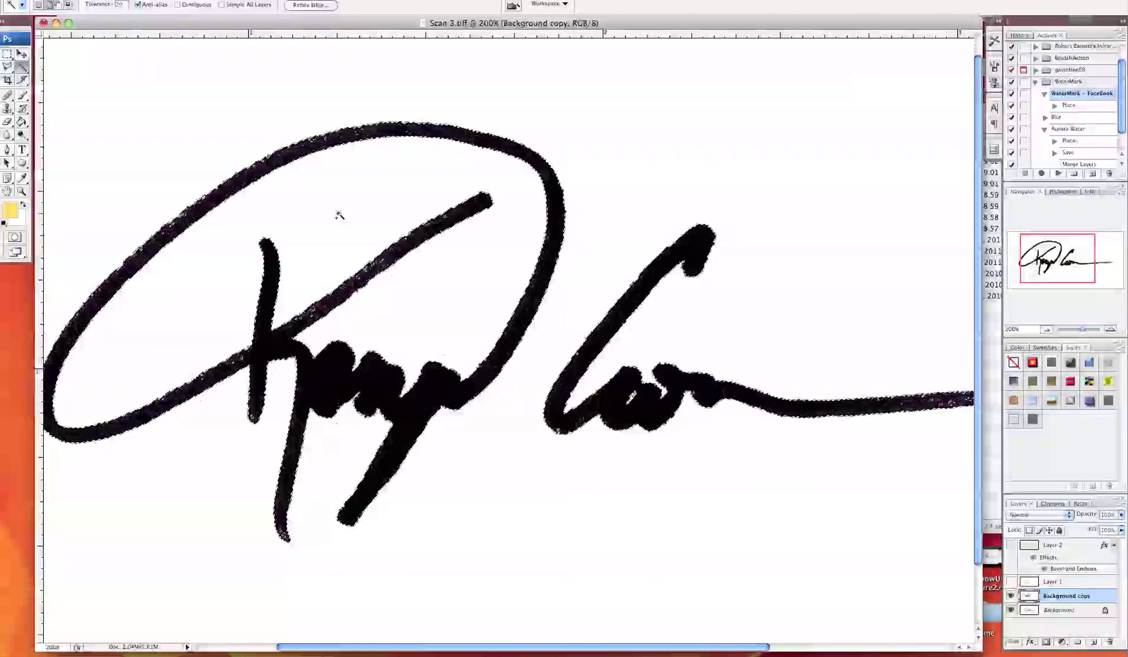
shift+click(389, 266)
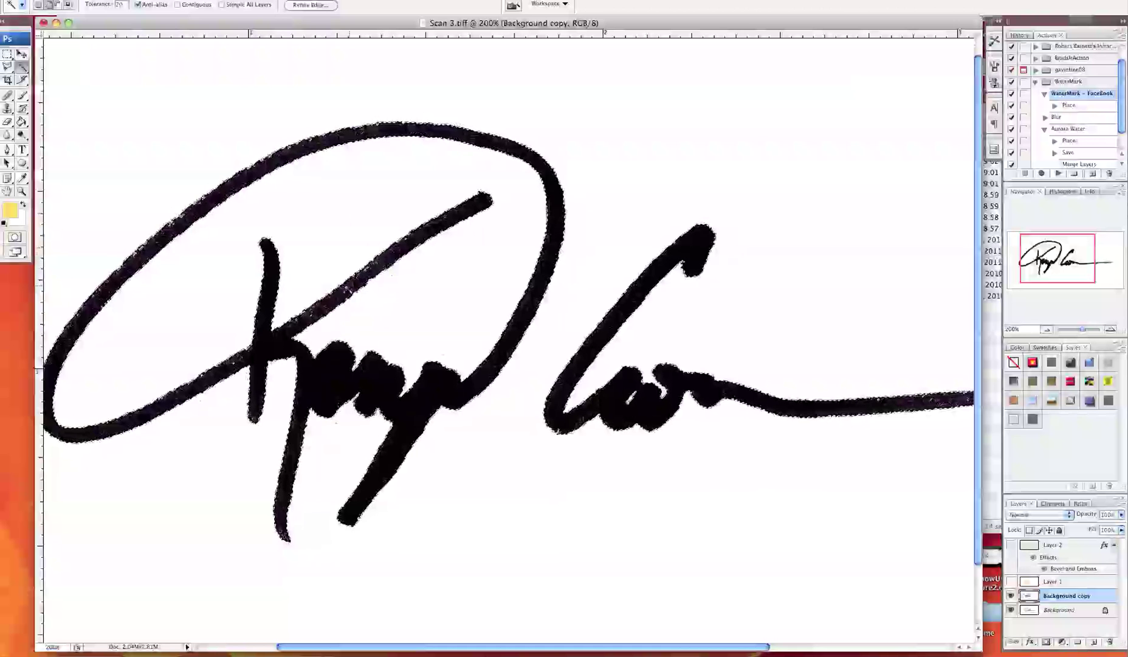
shift+click(275, 304)
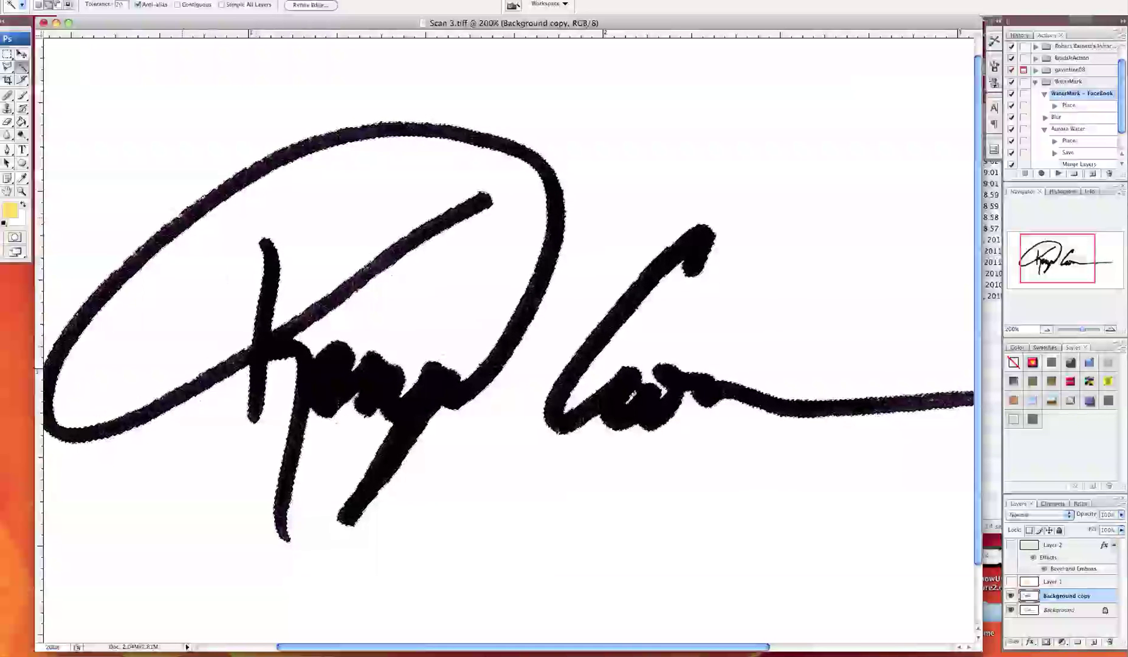
scroll(499, 213, right, 8)
scroll(500, 212, down, 2)
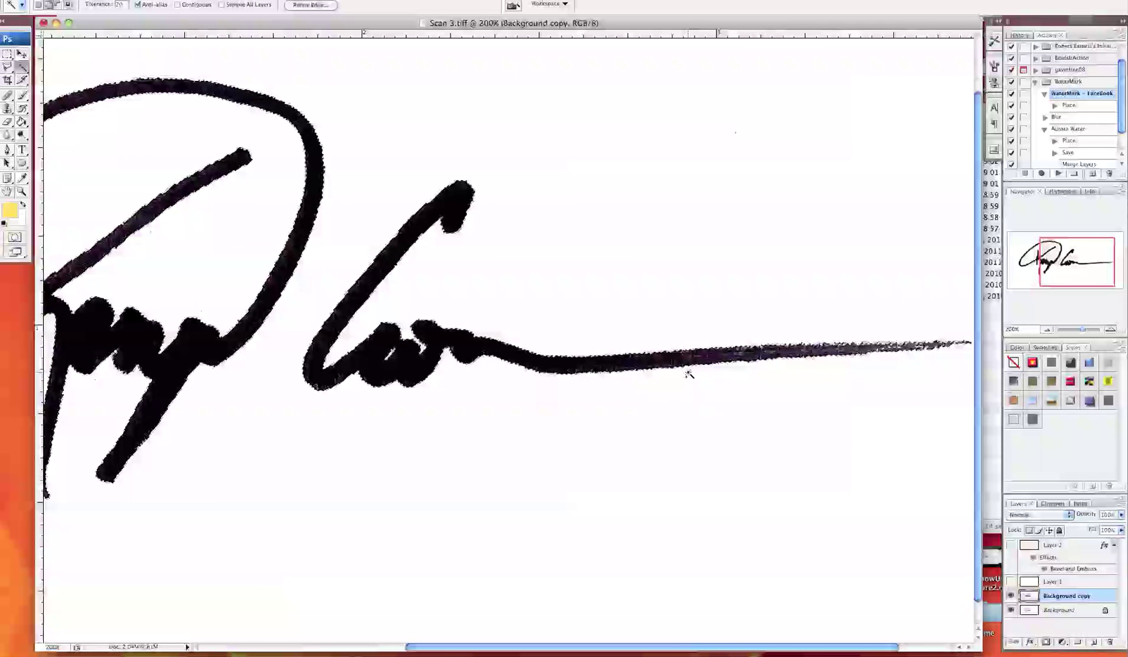
scroll(682, 360, left, 5)
scroll(508, 338, left, 1)
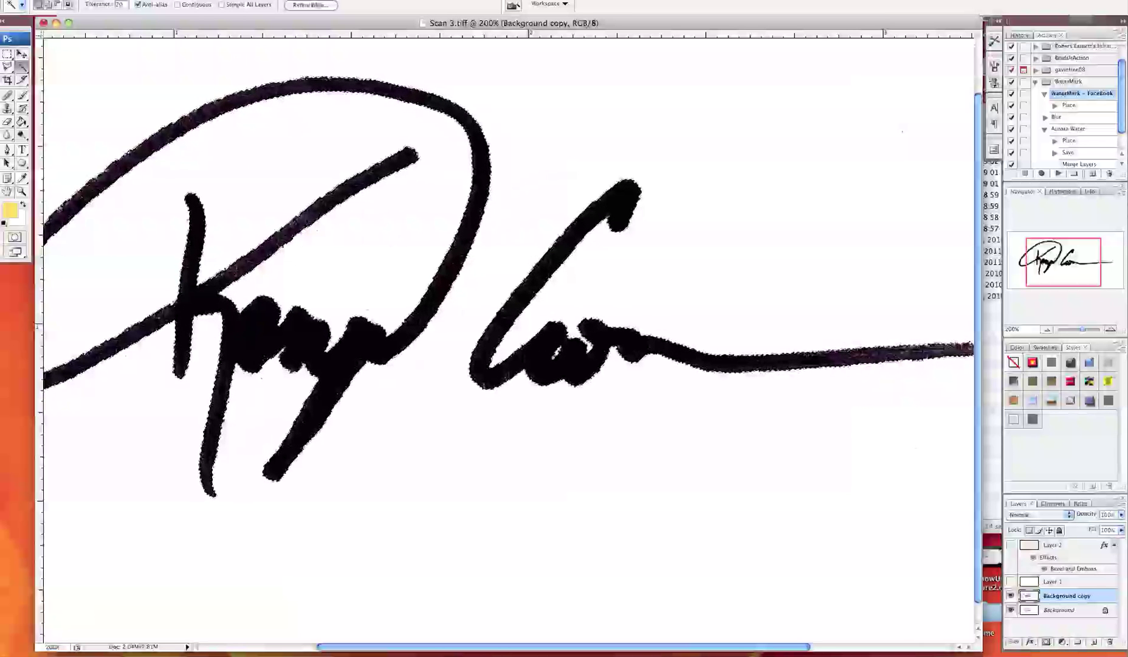
Invert the selected signature strokes to white with Image > Adjustments > Invert.
click(146, 0)
mouse_move(200, 21)
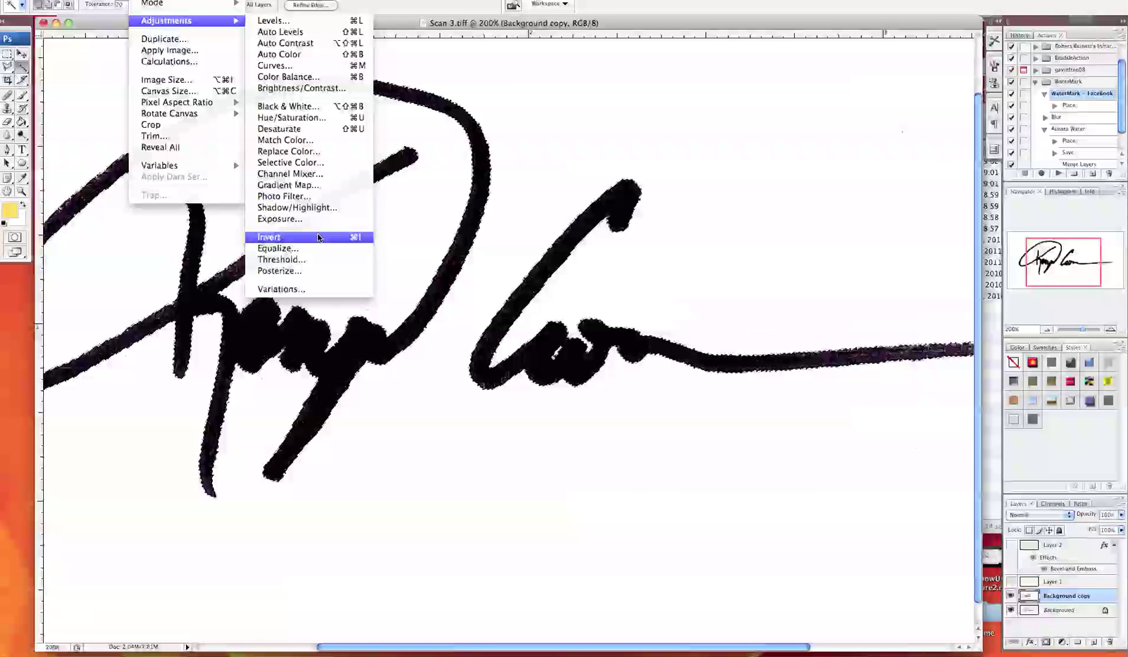
click(274, 236)
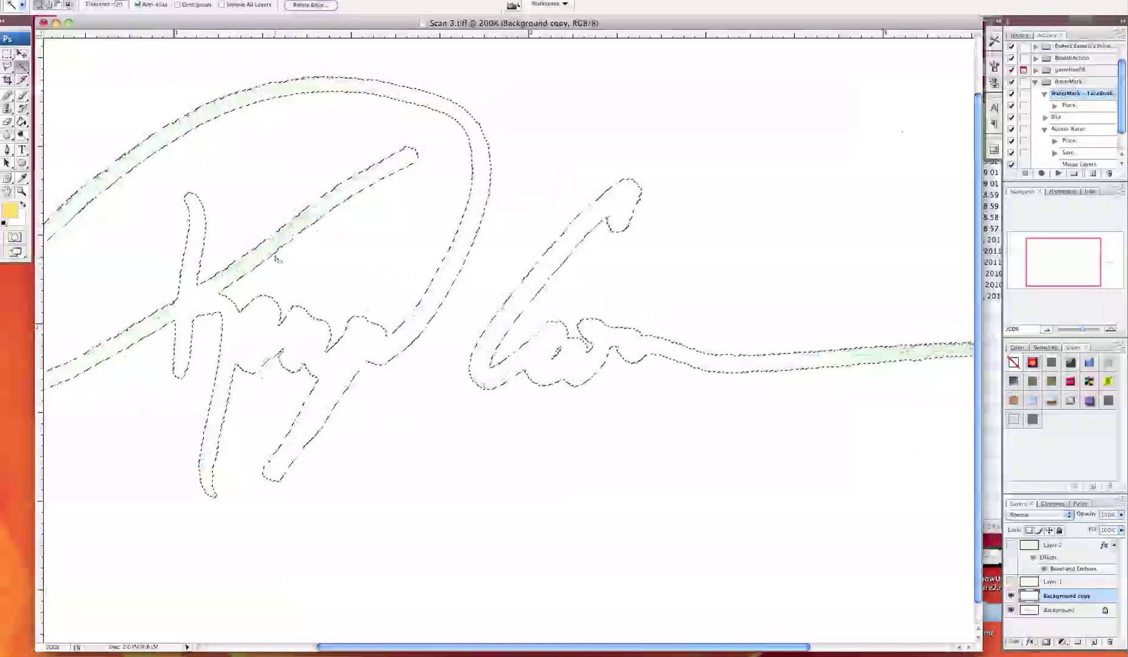
drag(275, 255, 363, 242)
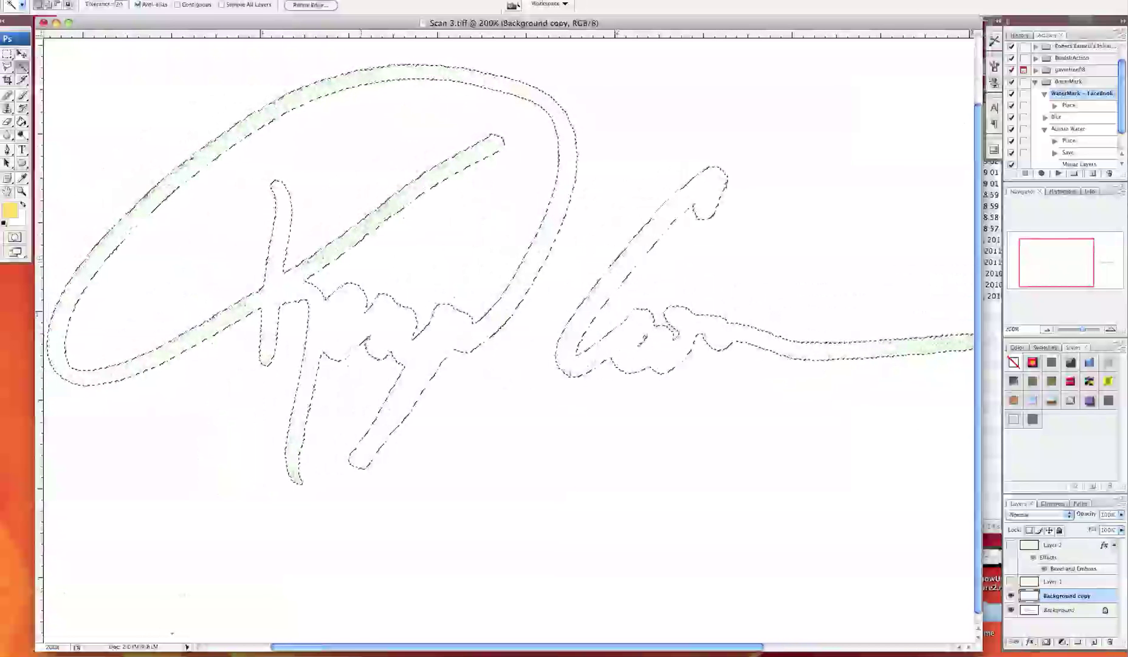
click(24, 98)
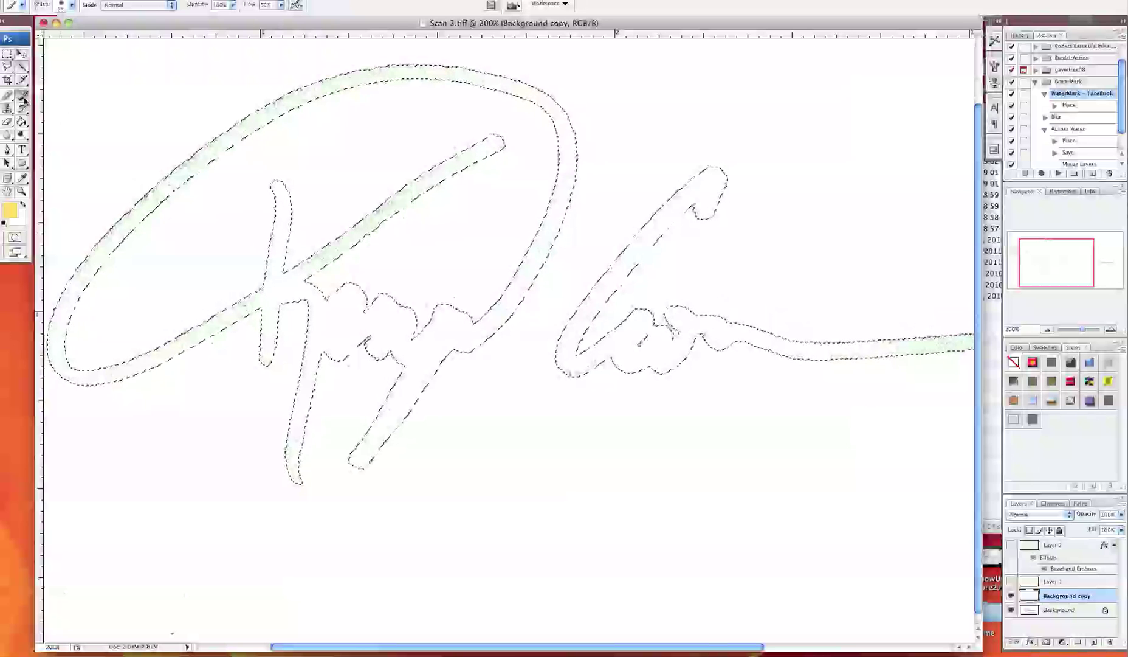
Set up a 100 px soft brush tip and a soft yellow foreground colour.
click(72, 5)
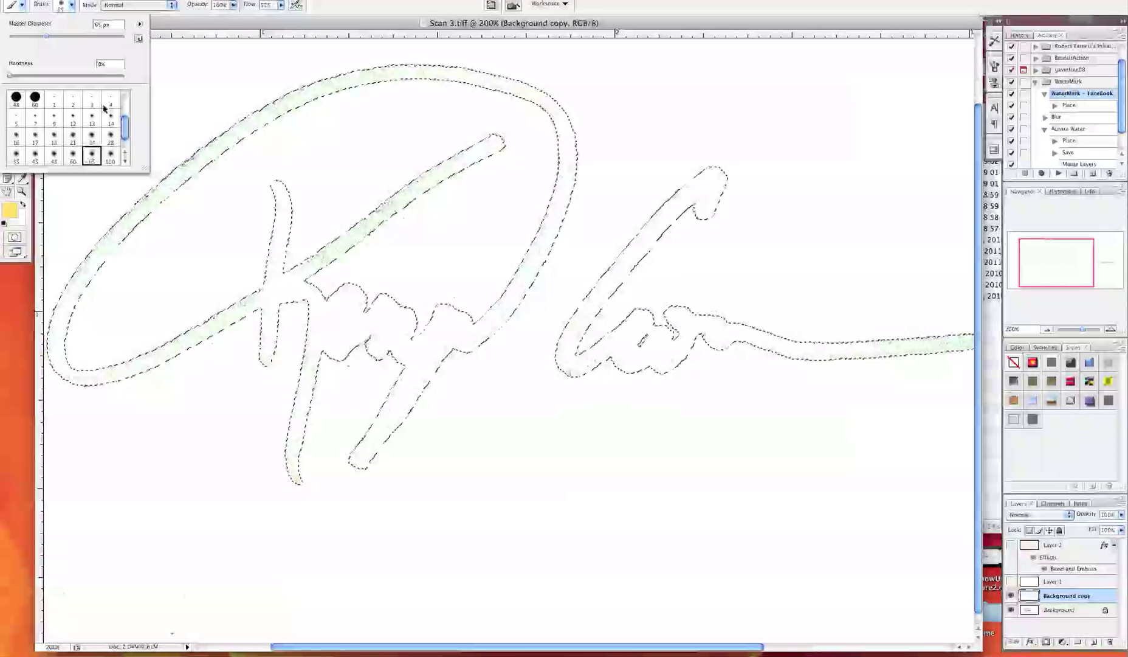
scroll(125, 131, down, 1)
click(110, 145)
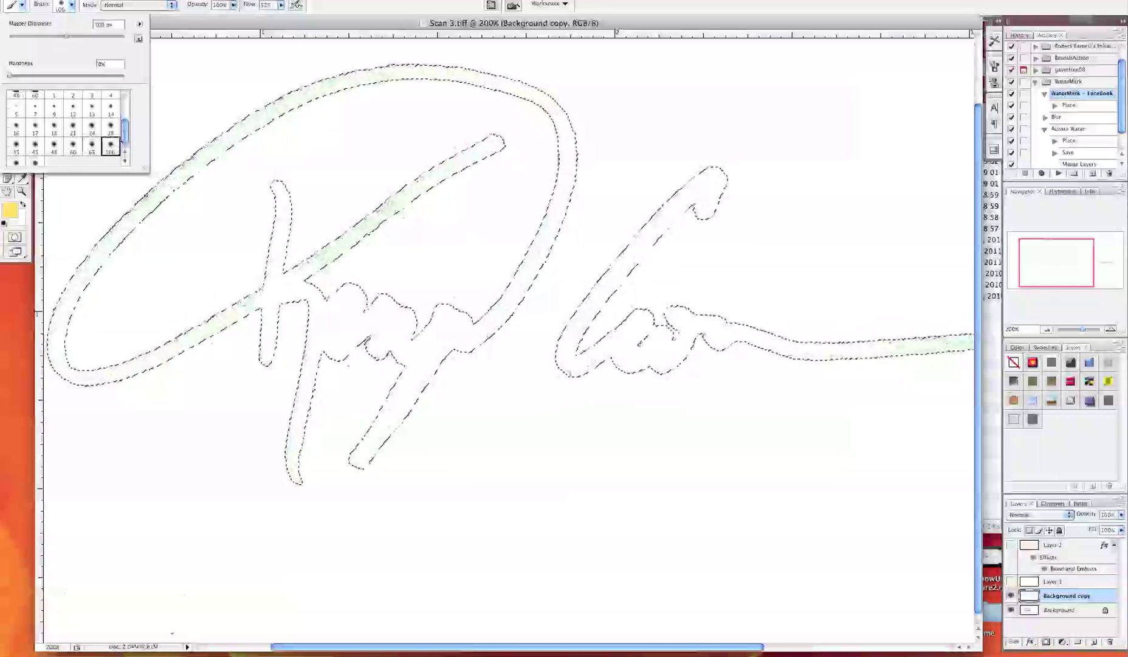
click(194, 137)
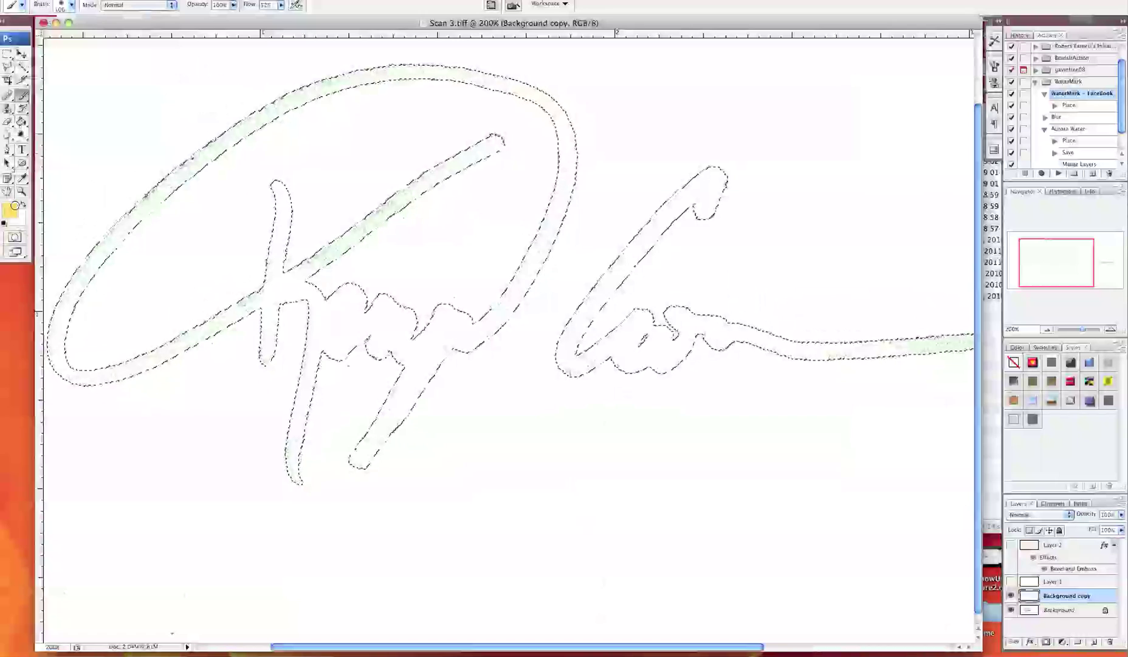
click(10, 210)
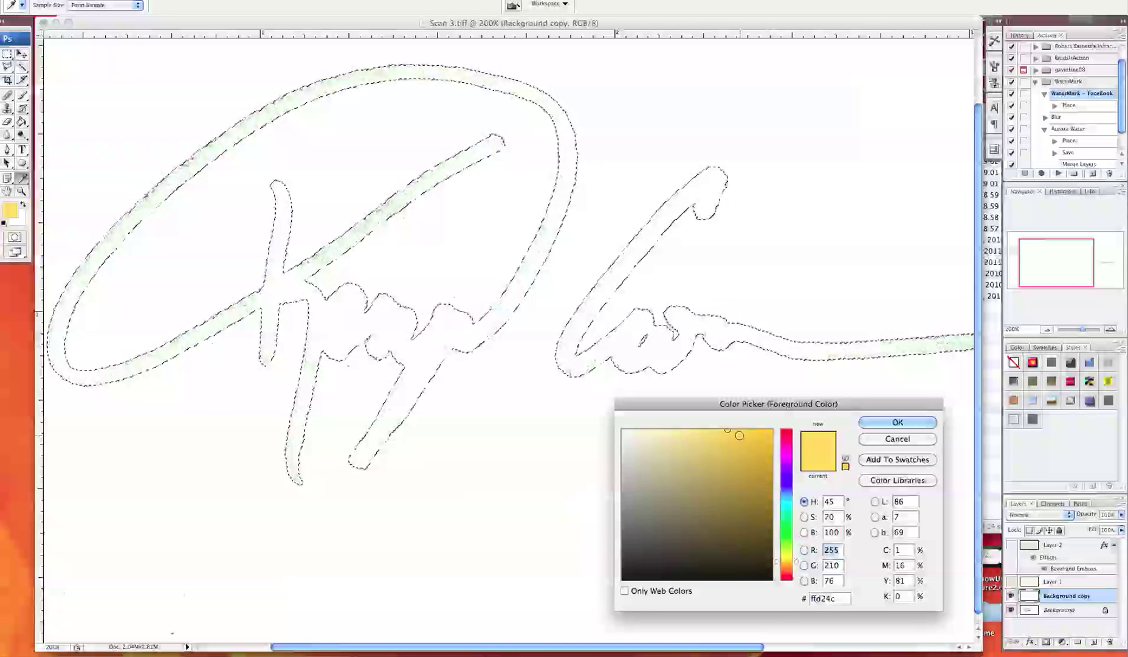
click(726, 434)
key(Return)
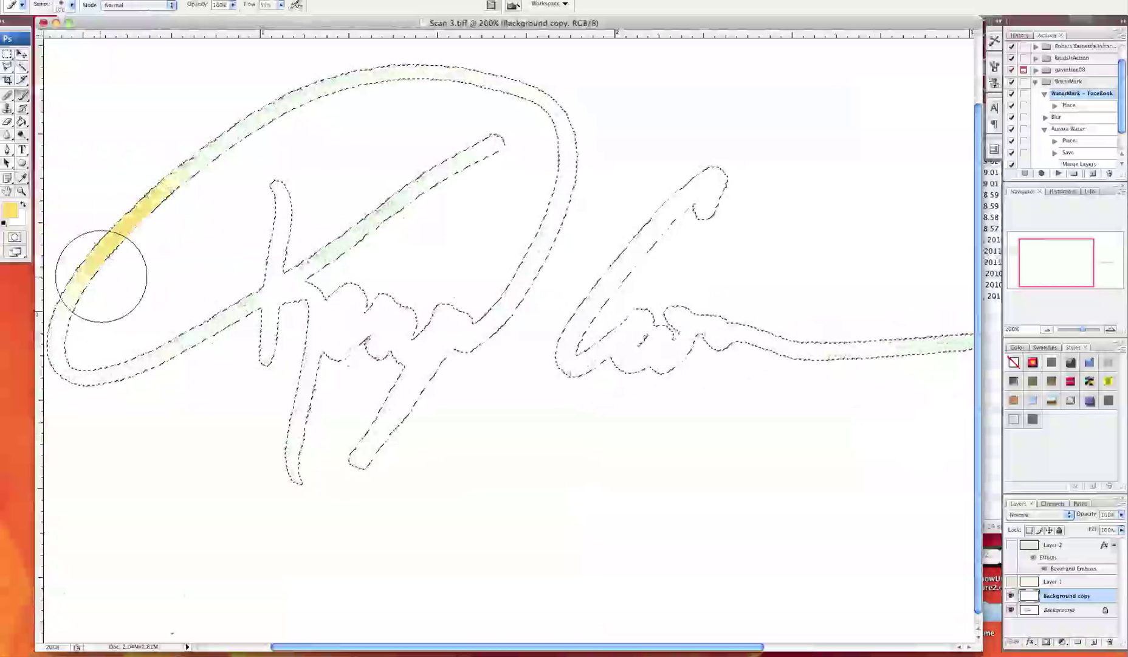
Paint yellow over the loop, bumps, tall stroke and lower descender of the signature.
mouse_move(110, 355)
mouse_down()
mouse_move(244, 323)
mouse_move(354, 246)
mouse_move(394, 190)
mouse_move(465, 131)
mouse_move(269, 229)
mouse_move(267, 338)
mouse_up()
mouse_move(380, 338)
mouse_down()
mouse_move(312, 501)
mouse_move(309, 379)
mouse_move(440, 301)
mouse_move(456, 352)
mouse_move(545, 209)
mouse_move(567, 168)
mouse_move(533, 95)
mouse_move(383, 61)
mouse_move(274, 69)
mouse_move(100, 196)
mouse_move(297, 101)
mouse_move(508, 94)
mouse_move(561, 127)
mouse_up()
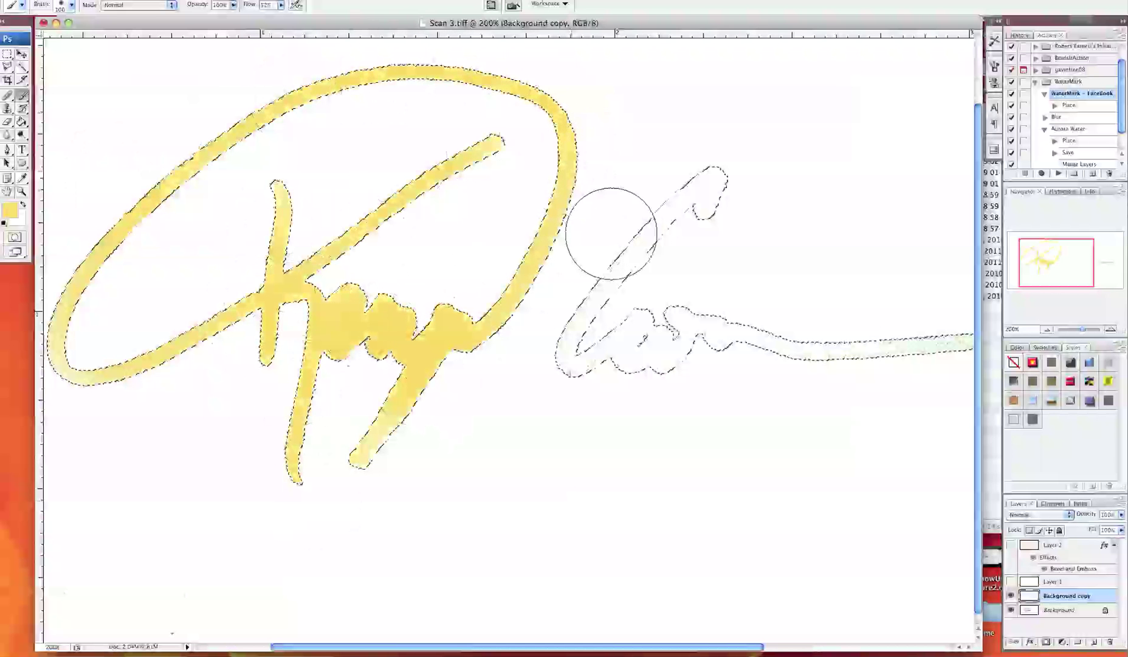
mouse_move(711, 182)
mouse_down()
mouse_move(623, 275)
mouse_move(594, 350)
mouse_move(670, 314)
mouse_up()
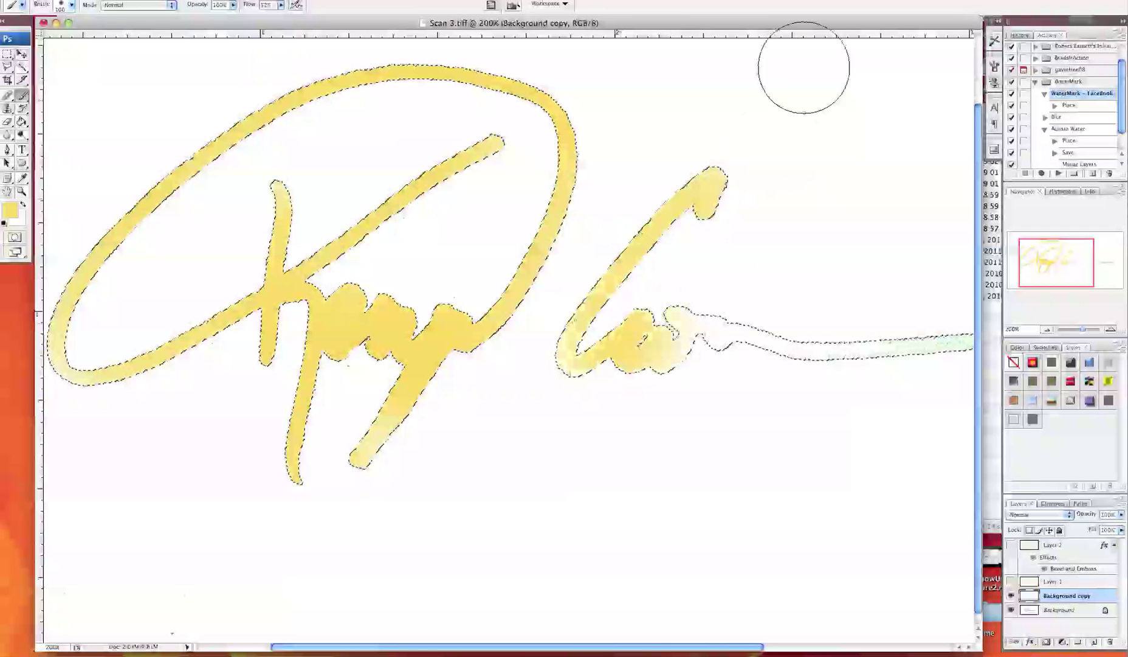
mouse_move(650, 231)
mouse_down()
mouse_move(592, 282)
mouse_move(607, 312)
mouse_move(584, 368)
mouse_move(553, 346)
mouse_move(730, 327)
mouse_move(844, 352)
mouse_move(973, 341)
mouse_up()
scroll(504, 335, right, 5)
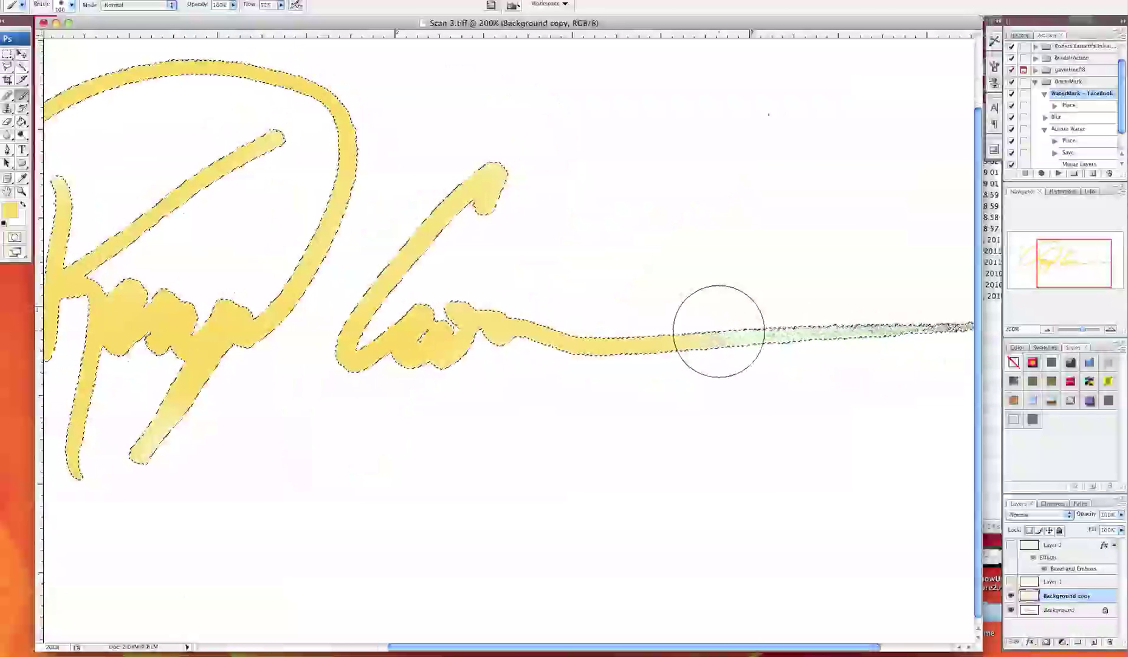
drag(718, 333, 932, 338)
scroll(886, 351, right, 3)
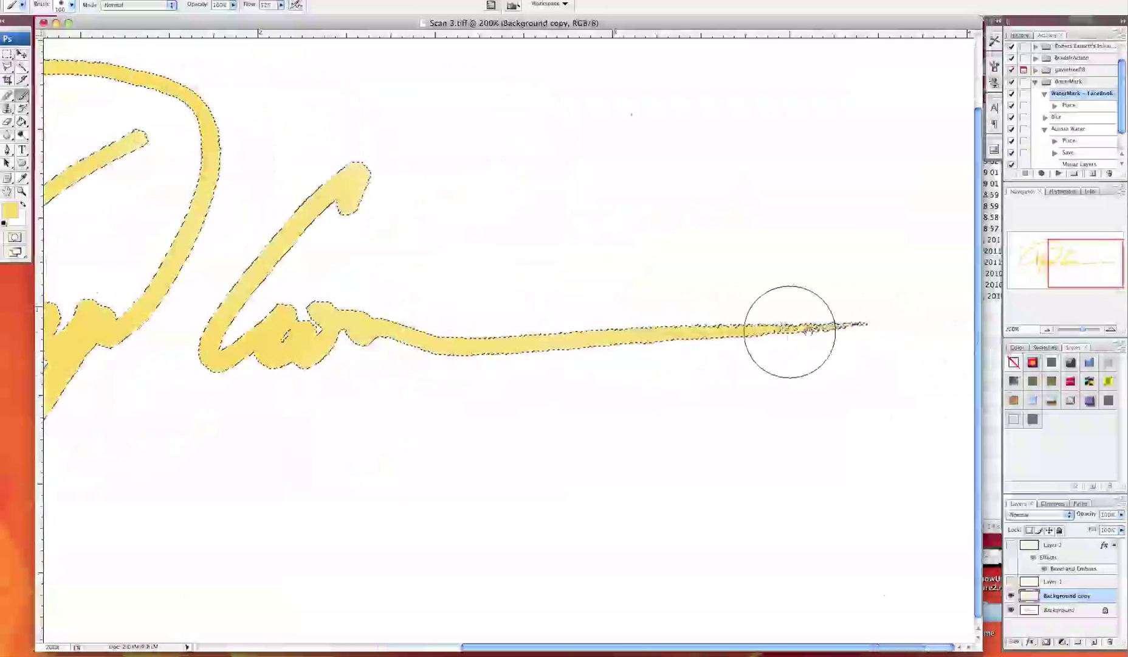
scroll(657, 371, left, 4)
scroll(638, 357, left, 4)
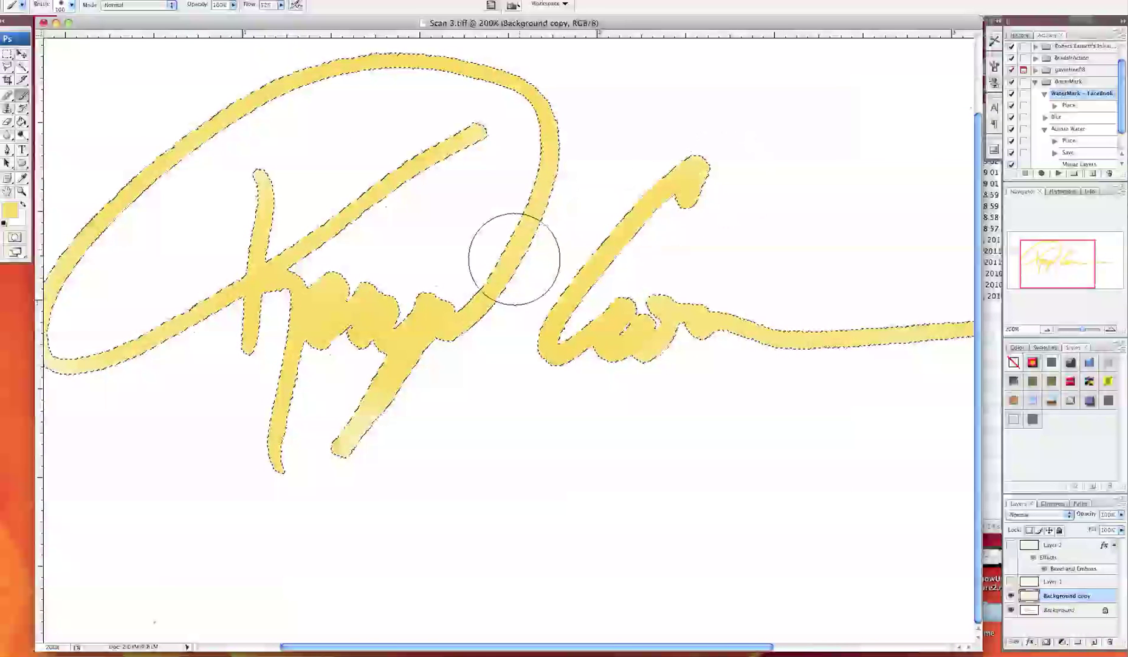
mouse_move(327, 391)
mouse_down()
mouse_move(353, 428)
mouse_move(335, 485)
mouse_up()
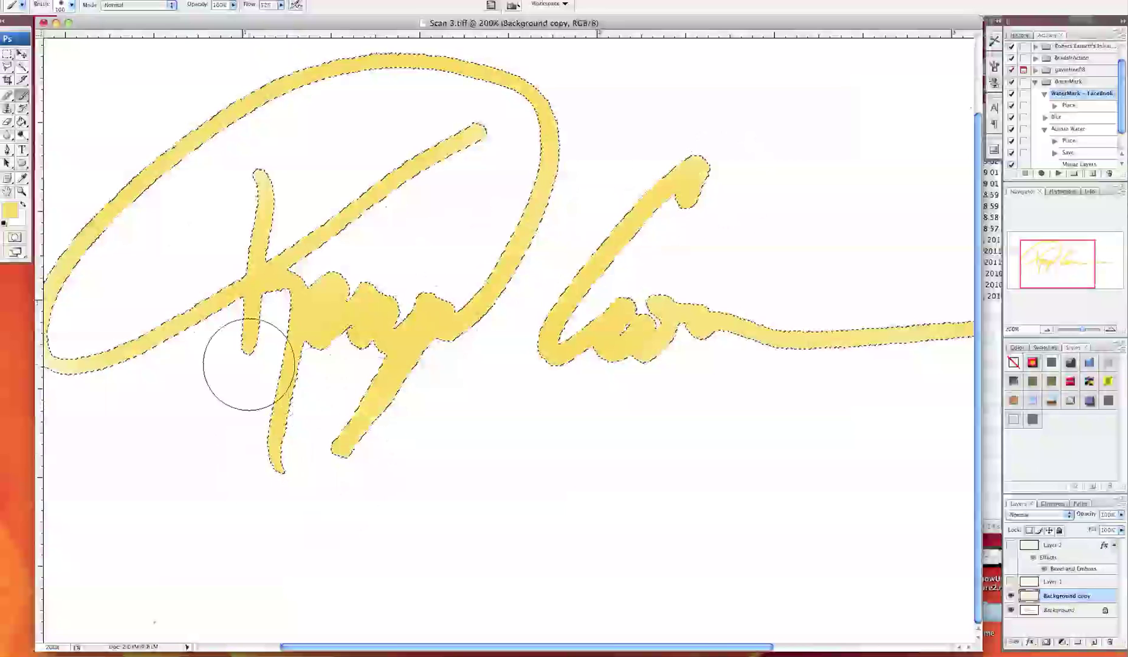
drag(117, 334, 184, 334)
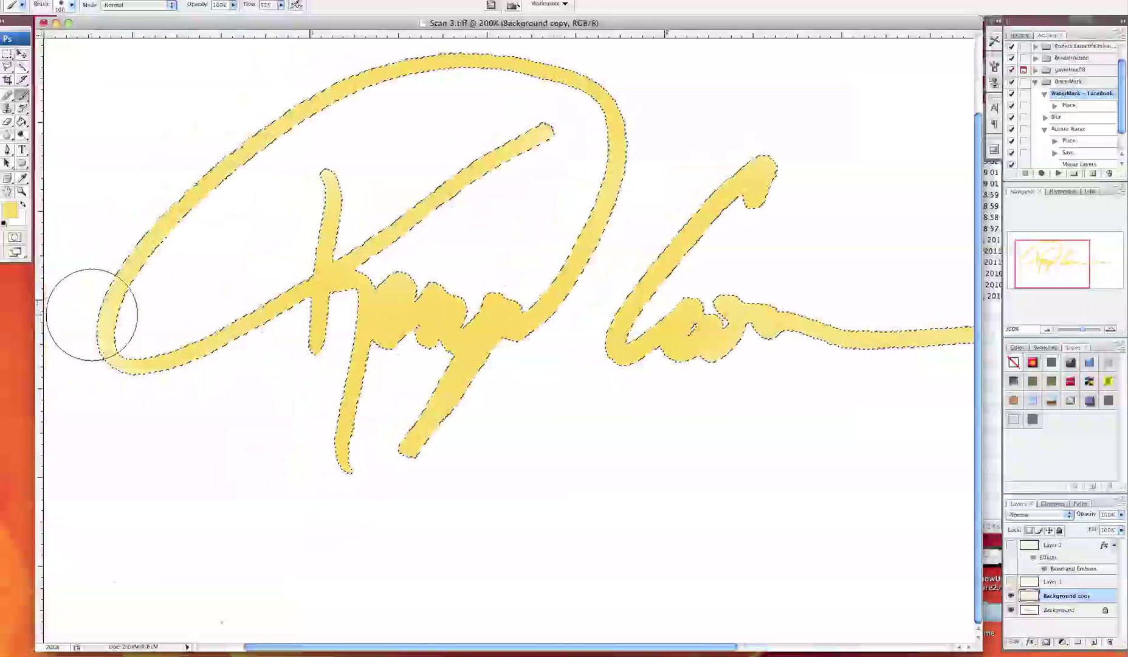
mouse_move(567, 248)
mouse_down()
mouse_move(493, 339)
mouse_move(461, 255)
mouse_up()
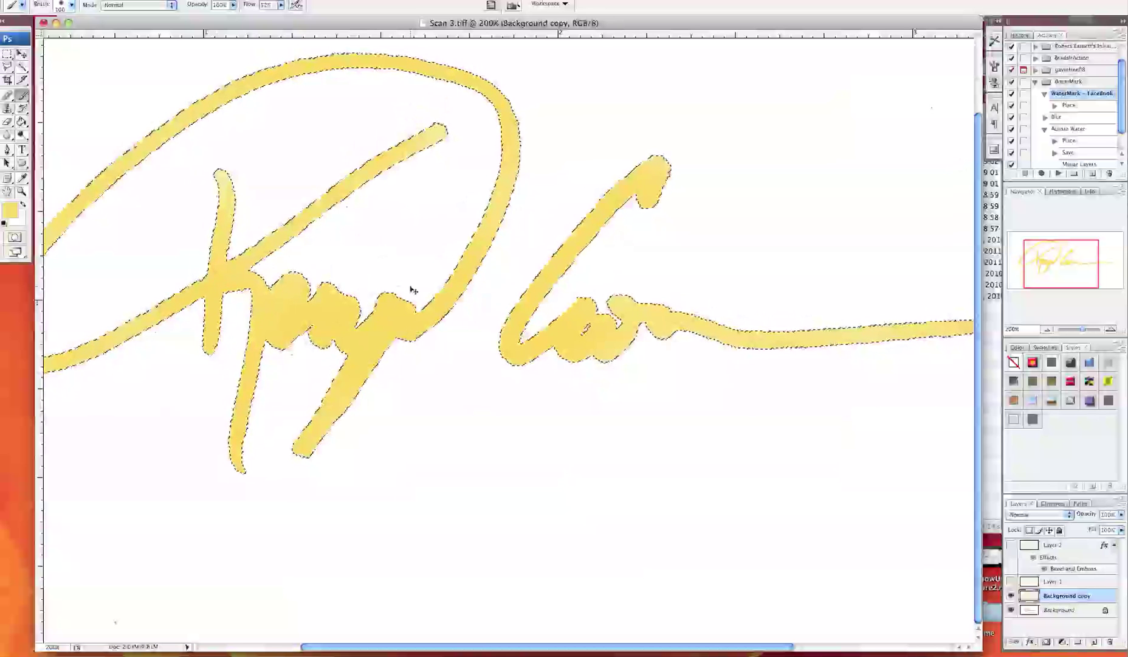
Copy the painted signature to Layer 3 and hide the Background copy and Background layers.
key(super+j)
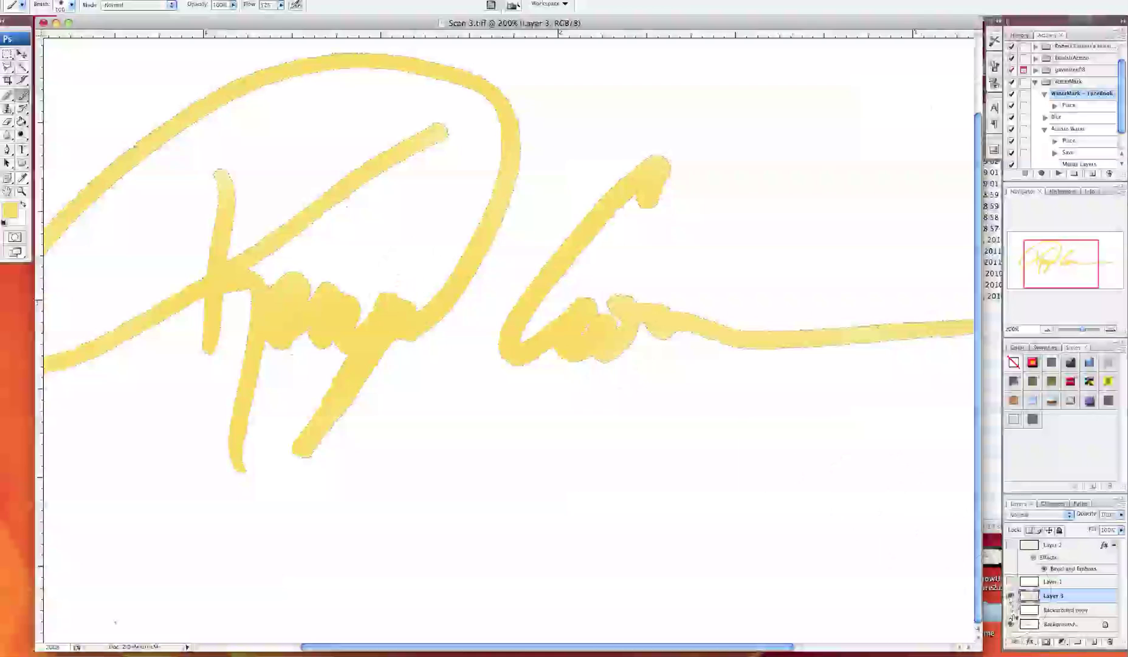
drag(1011, 610, 1011, 624)
mouse_move(597, 375)
mouse_down()
mouse_move(636, 364)
mouse_move(474, 365)
mouse_move(549, 367)
mouse_up()
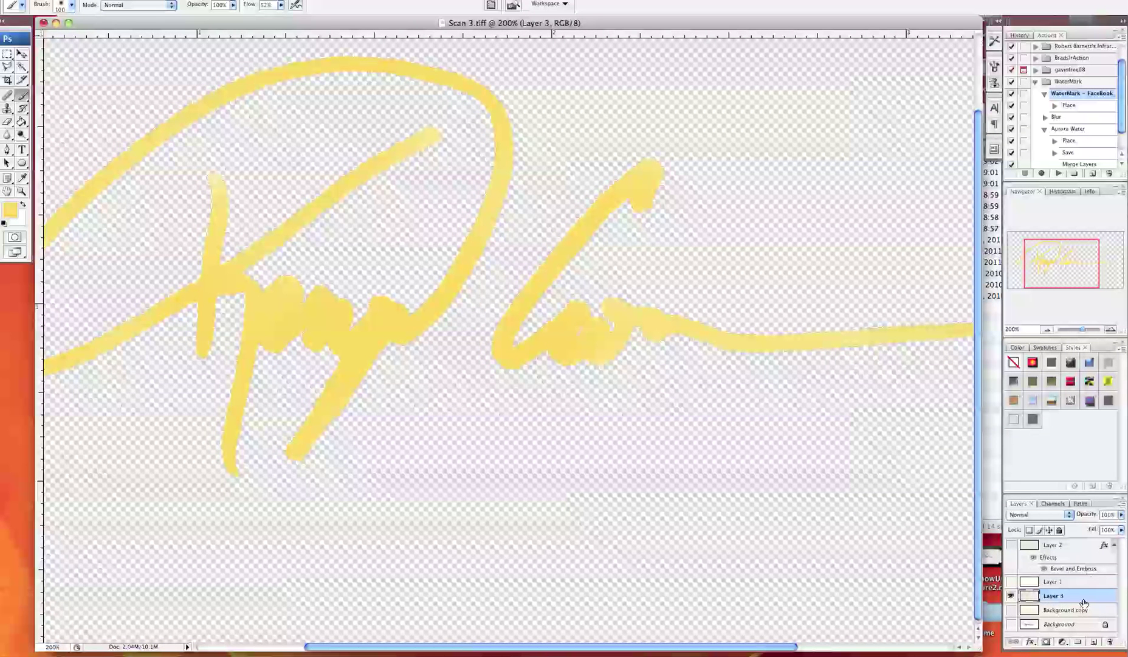
Enable Outer Glow, Bevel and Emboss, and Contour in Layer 3's Layer Style.
double_click(1101, 600)
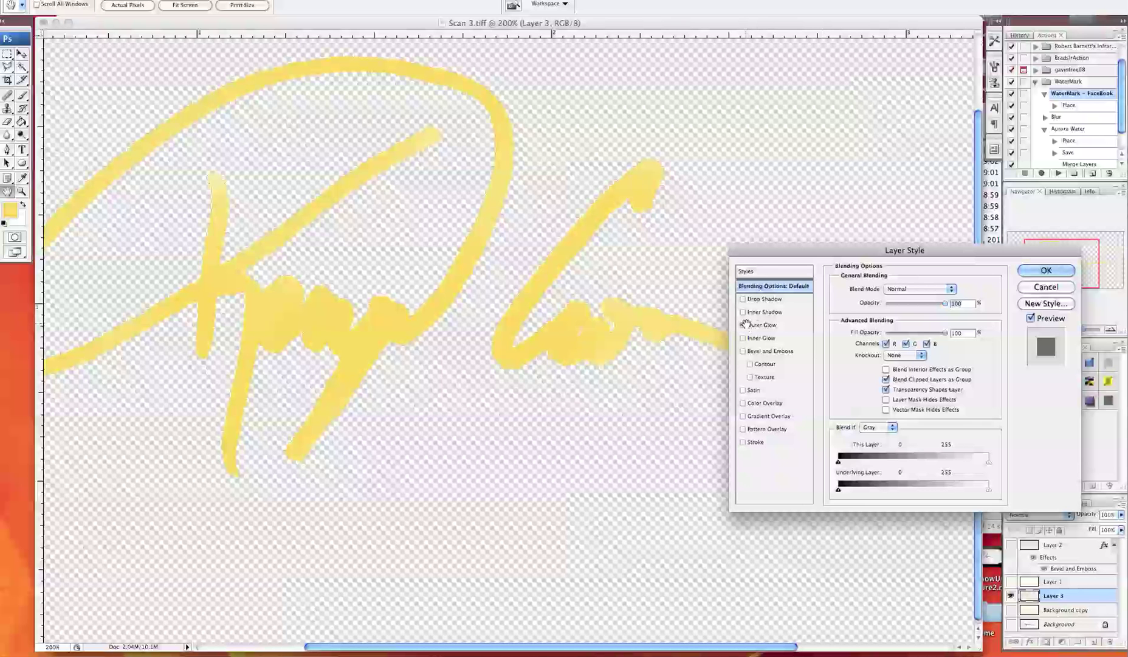
click(743, 324)
click(743, 352)
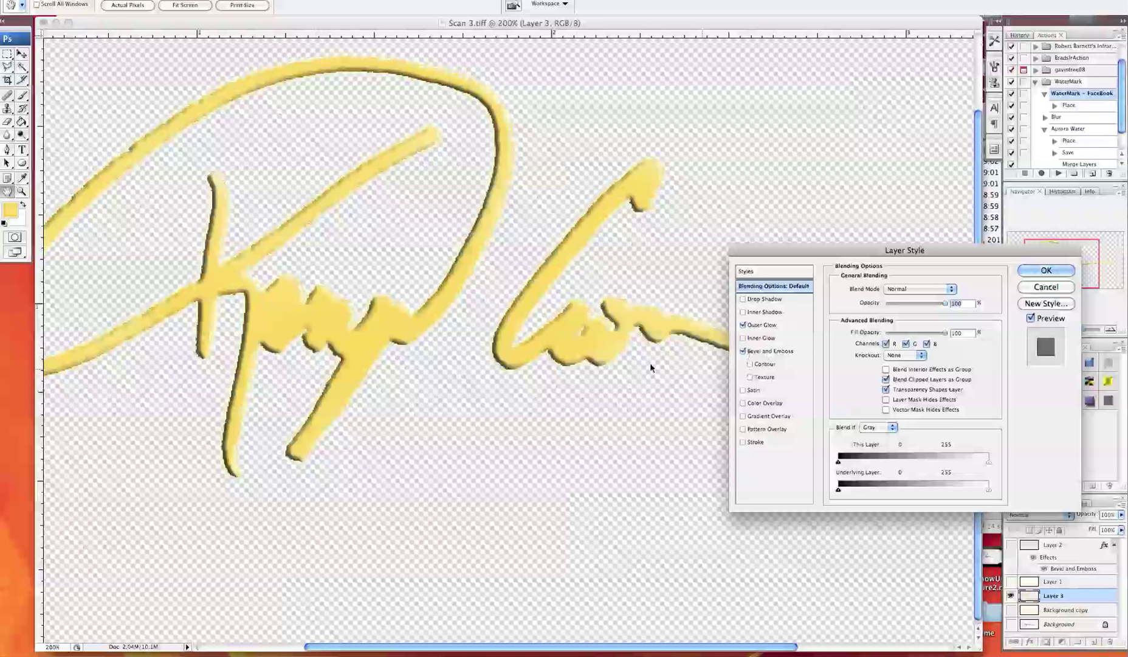
drag(841, 253, 573, 356)
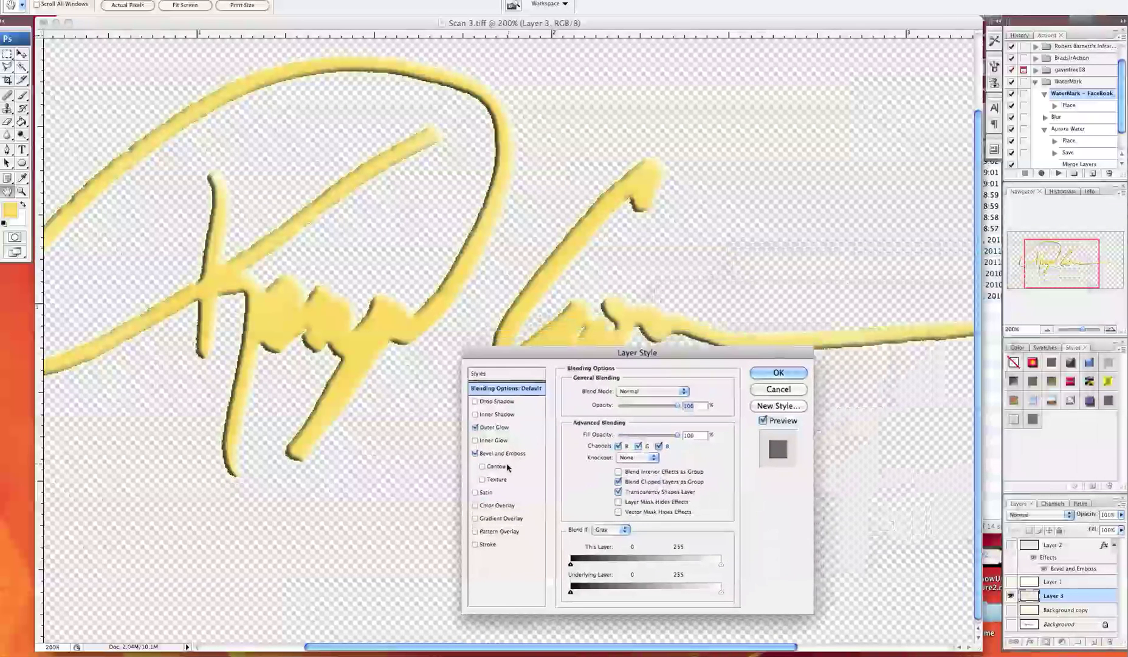
click(484, 467)
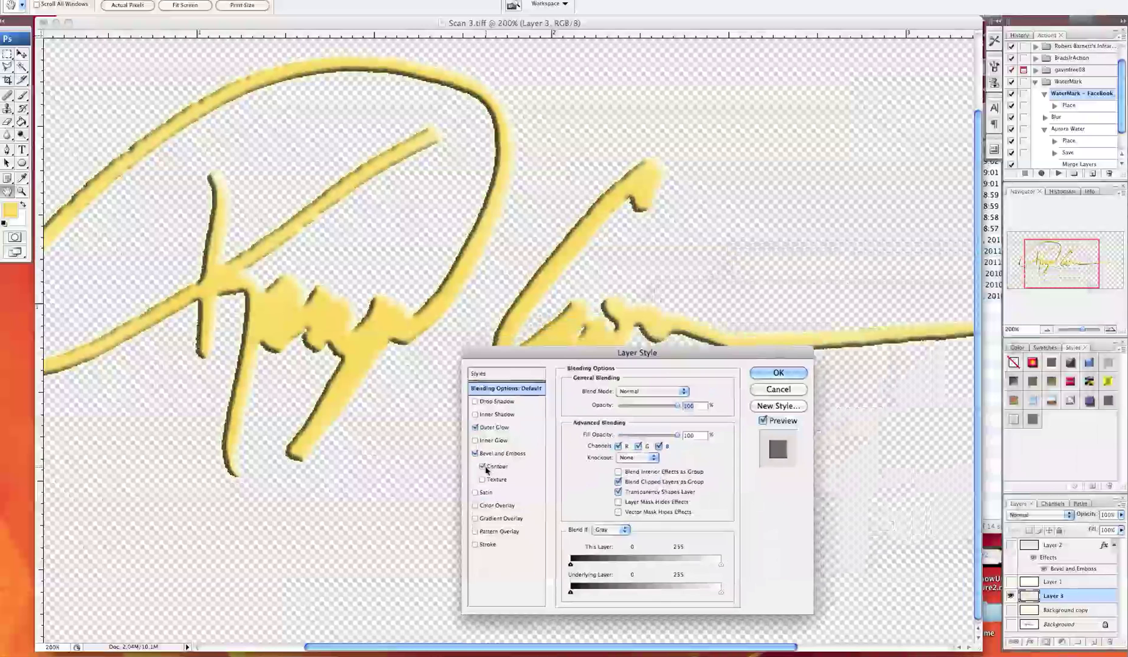
Set the bevel Technique to Chisel Soft and Depth to 61.
click(516, 453)
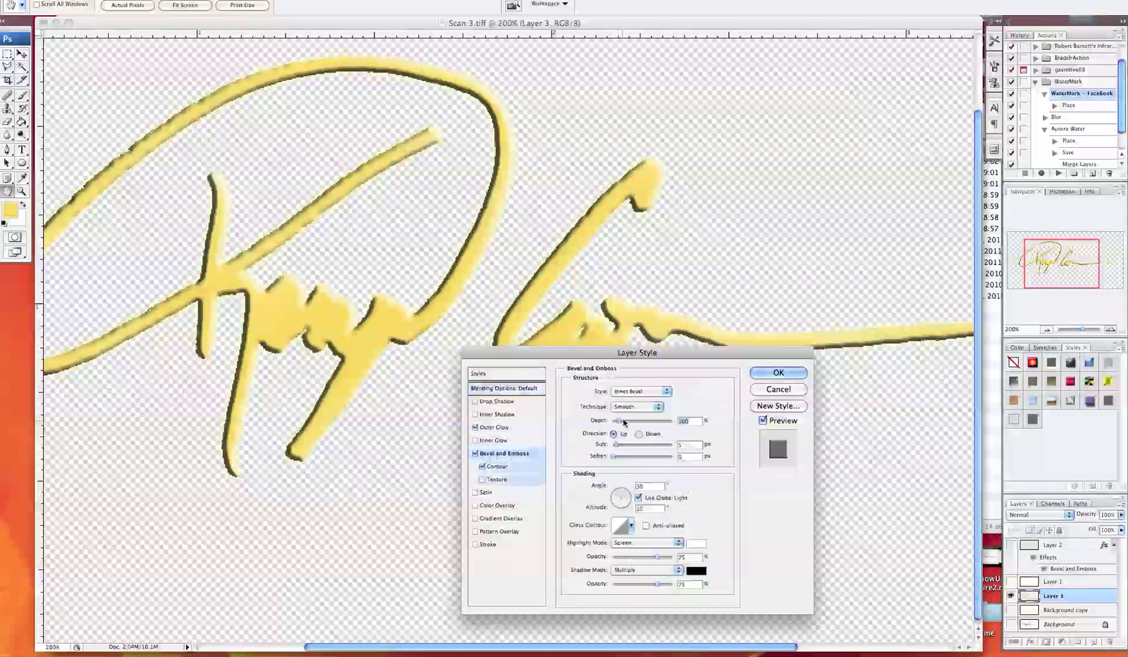
click(649, 407)
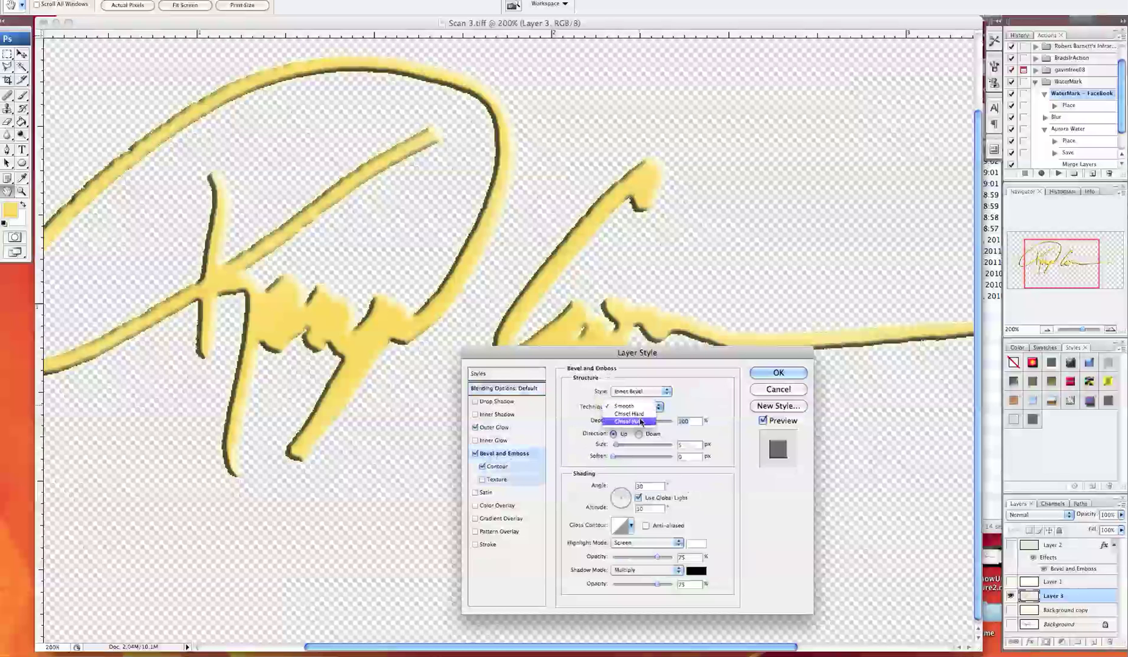
click(646, 421)
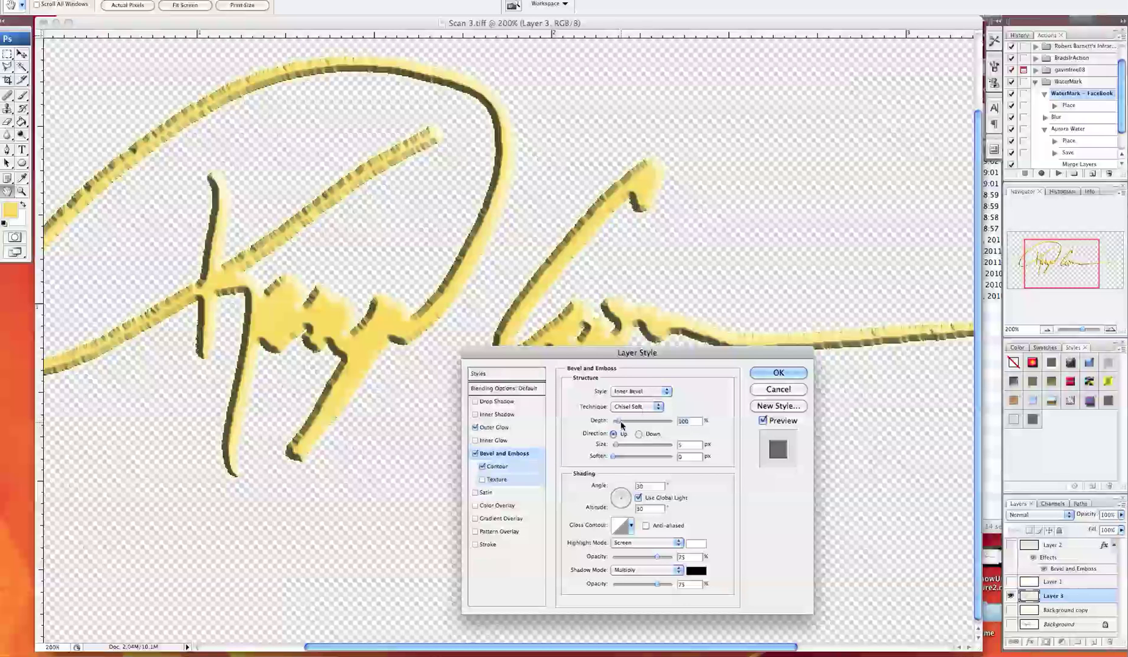
drag(620, 420, 618, 422)
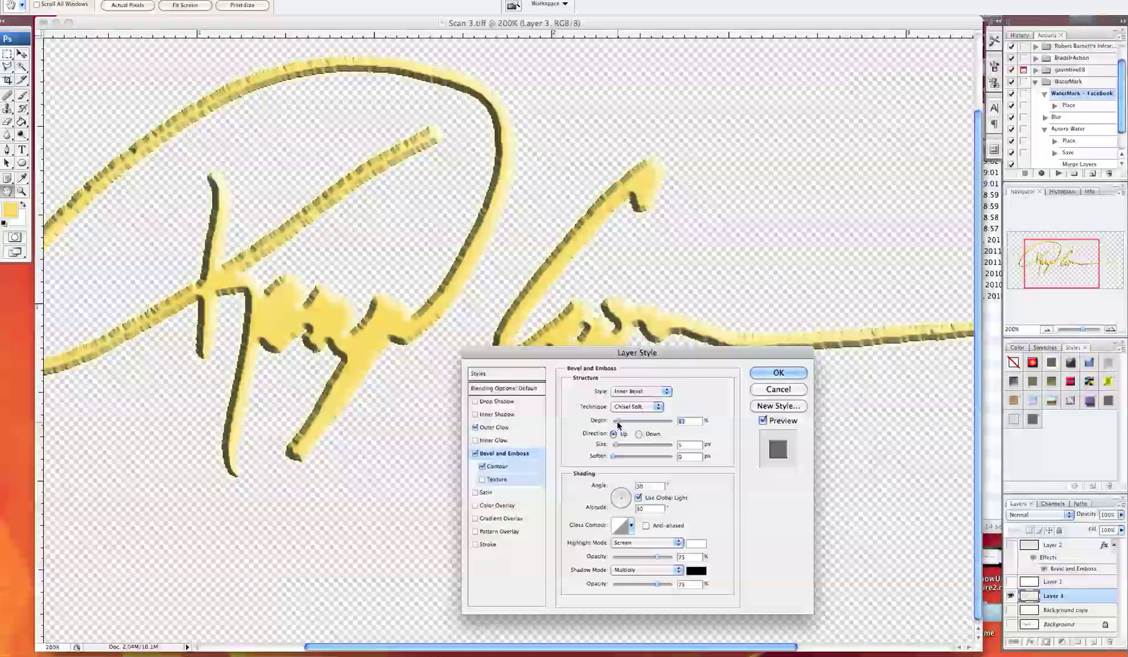
drag(617, 424, 616, 423)
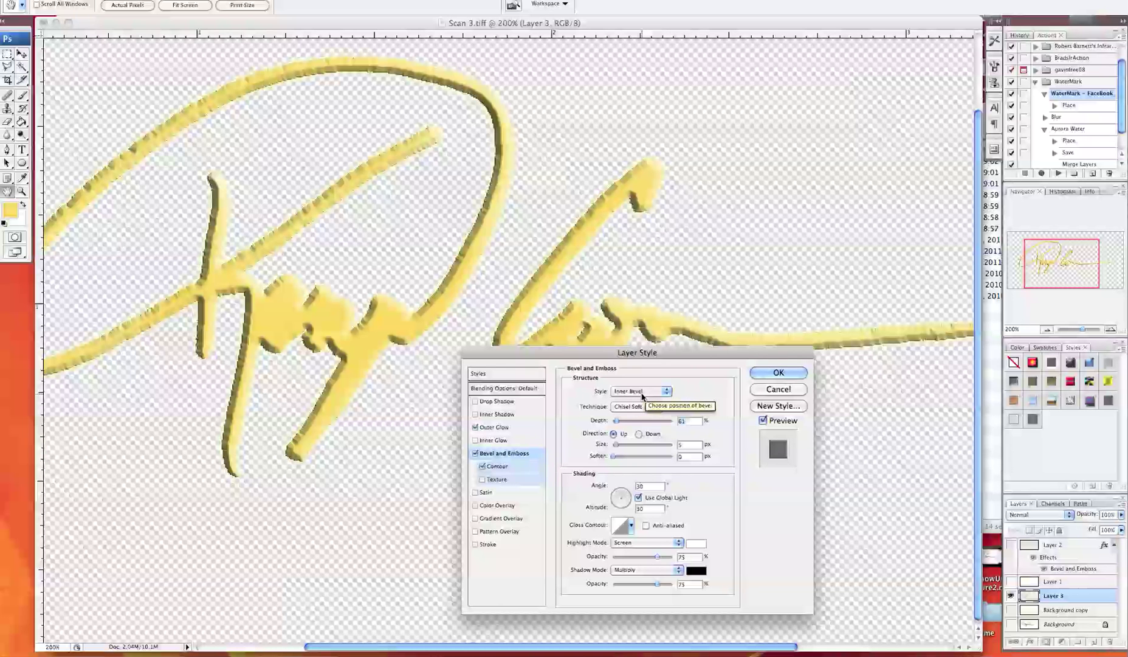
Adjust the contour Range to about 53, leave Texture off, and apply the layer style.
click(483, 466)
click(492, 468)
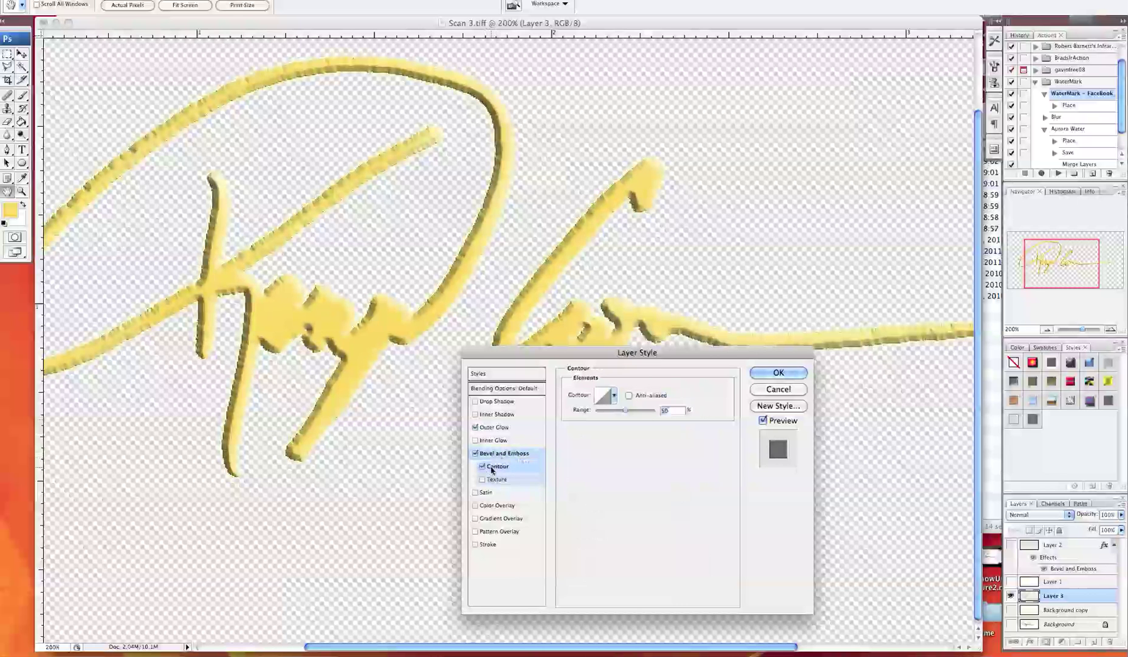
drag(625, 411, 625, 413)
click(627, 412)
click(490, 479)
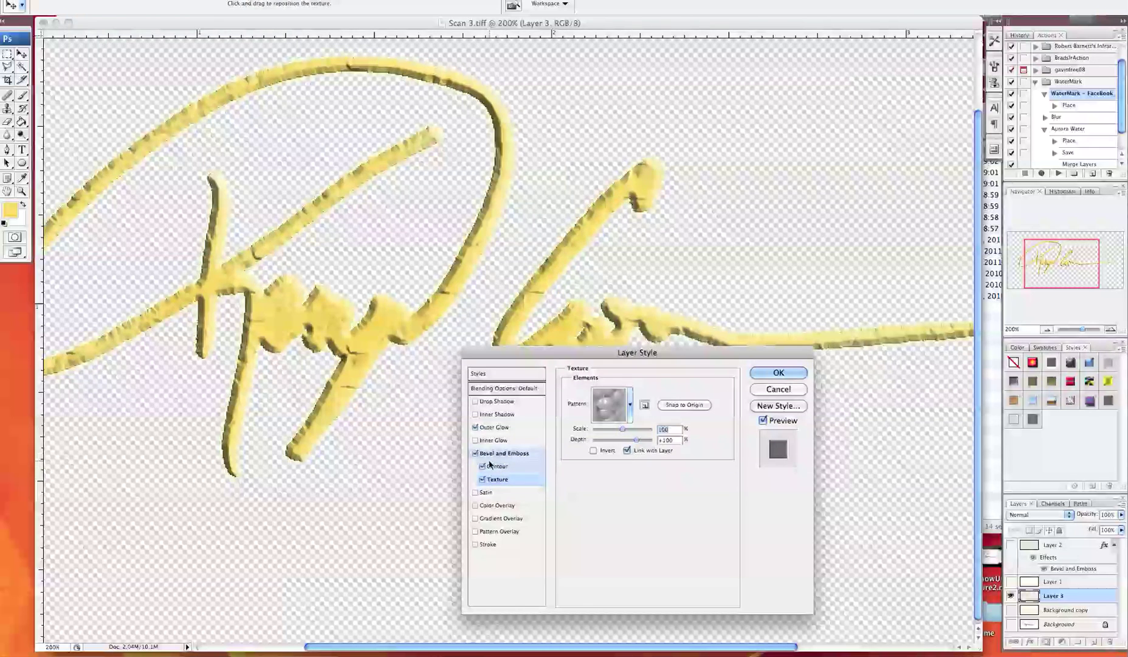
click(483, 479)
click(778, 372)
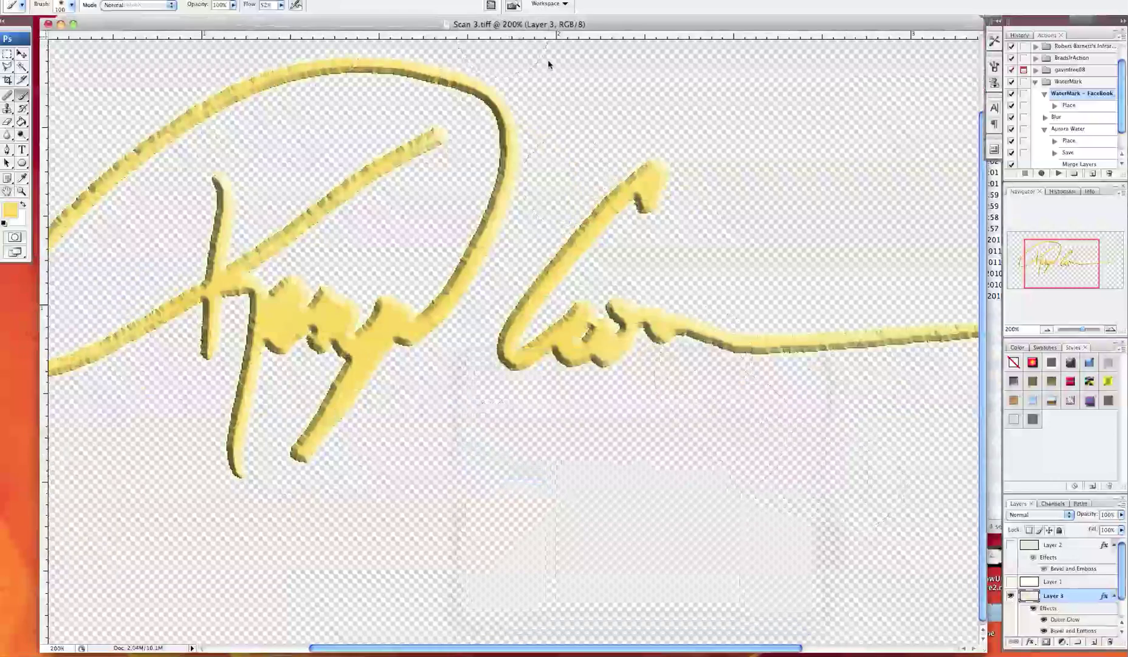
Hide the old signature layer on Wave.jpg, then return to Scan 3.tif at 100%.
drag(517, 23, 638, 127)
click(639, 119)
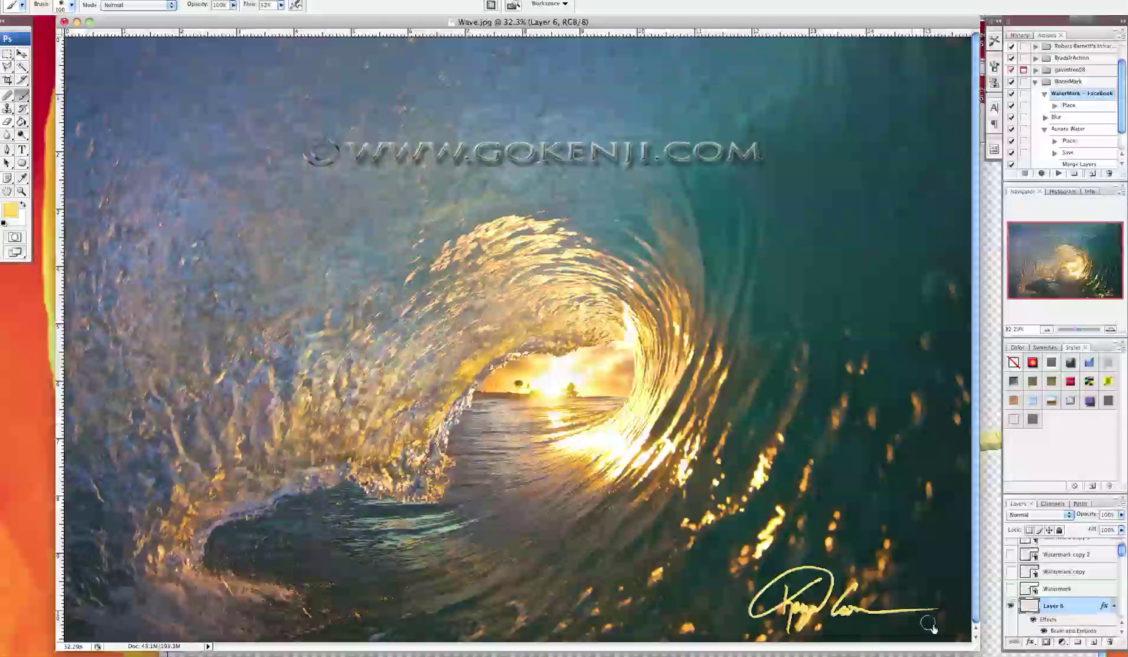
click(1013, 605)
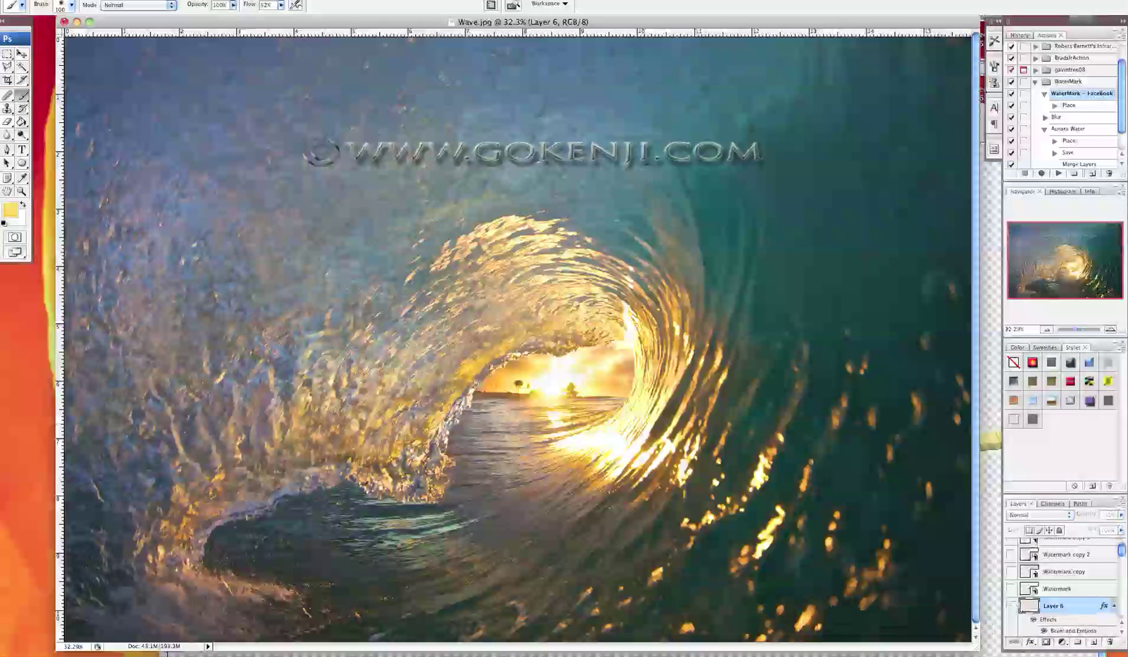
key(ctrl+Tab)
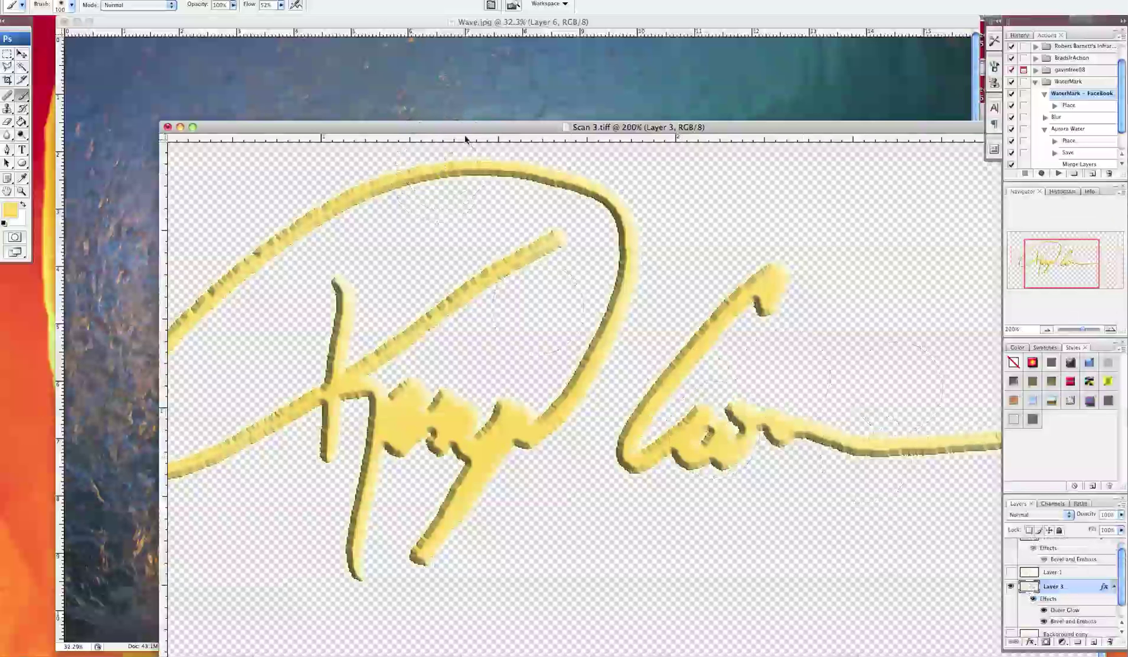
key(ctrl+minus)
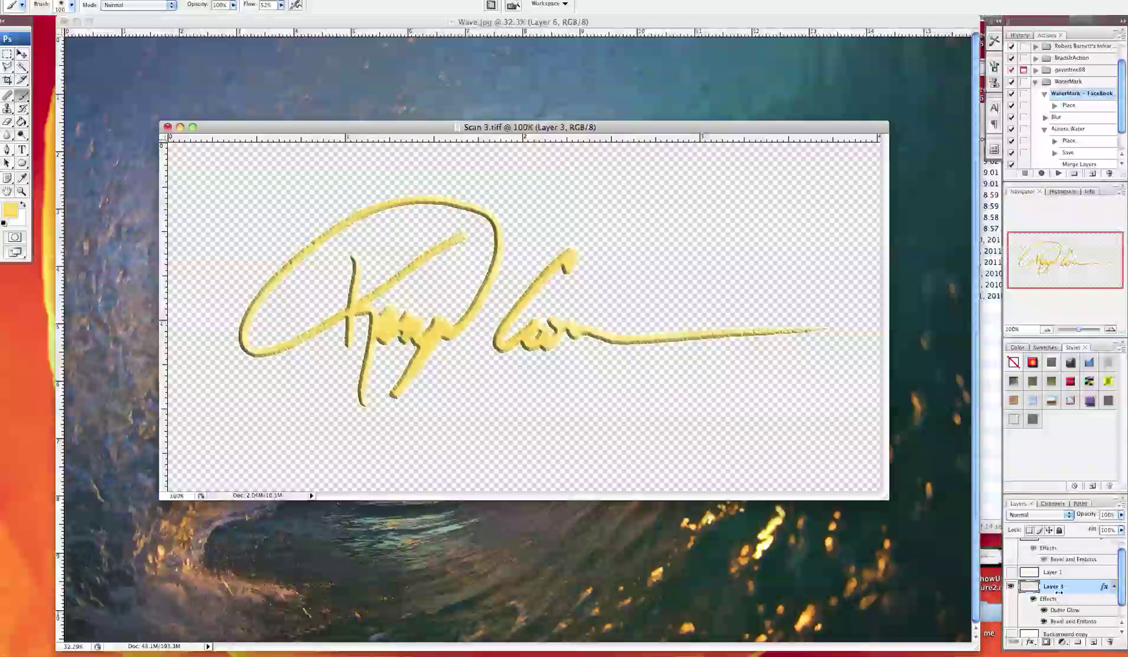
Try dragging Layer 3 onto Wave.jpg, then bring Scan 3.tif back to the front via Exposé.
drag(1059, 588, 952, 593)
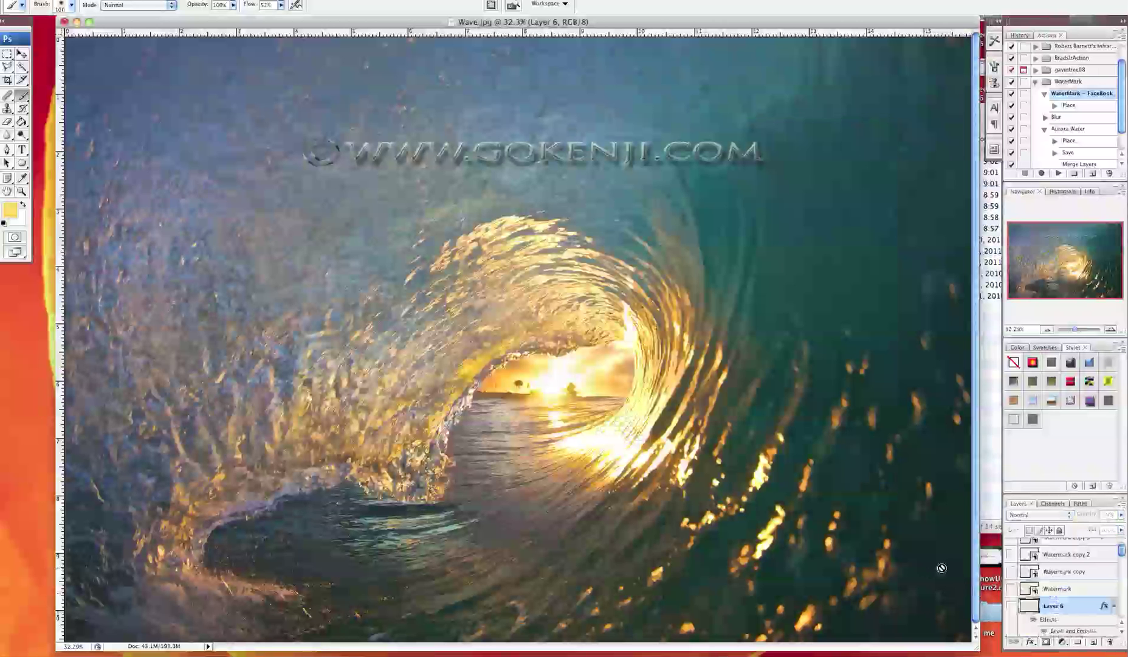
drag(942, 567, 938, 560)
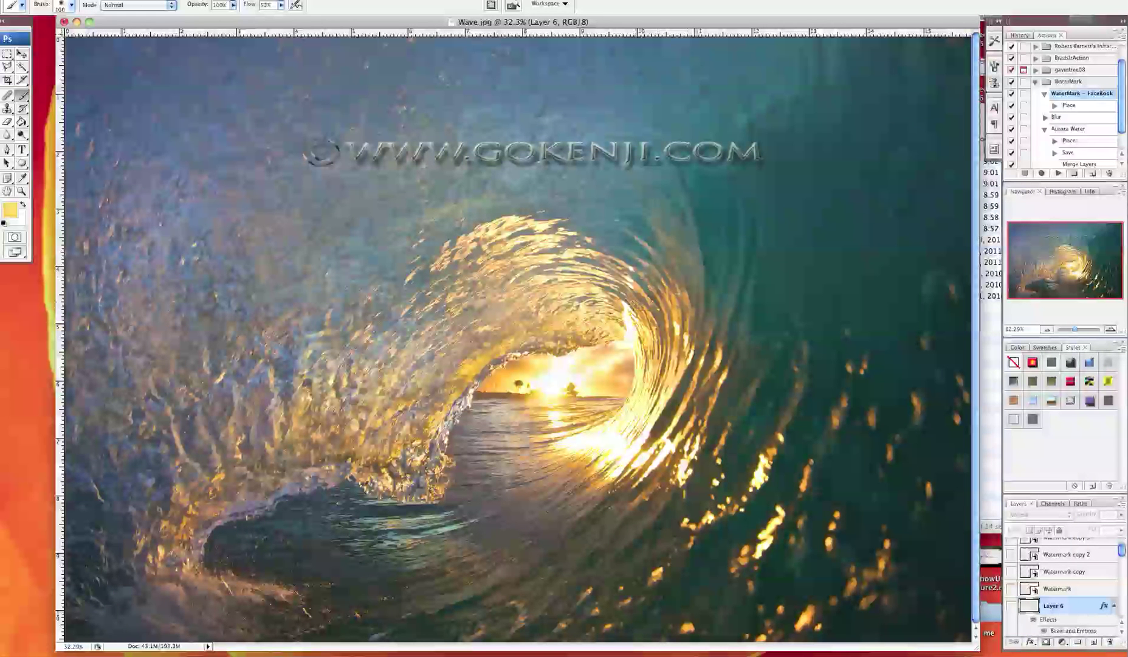
key(F9)
click(396, 402)
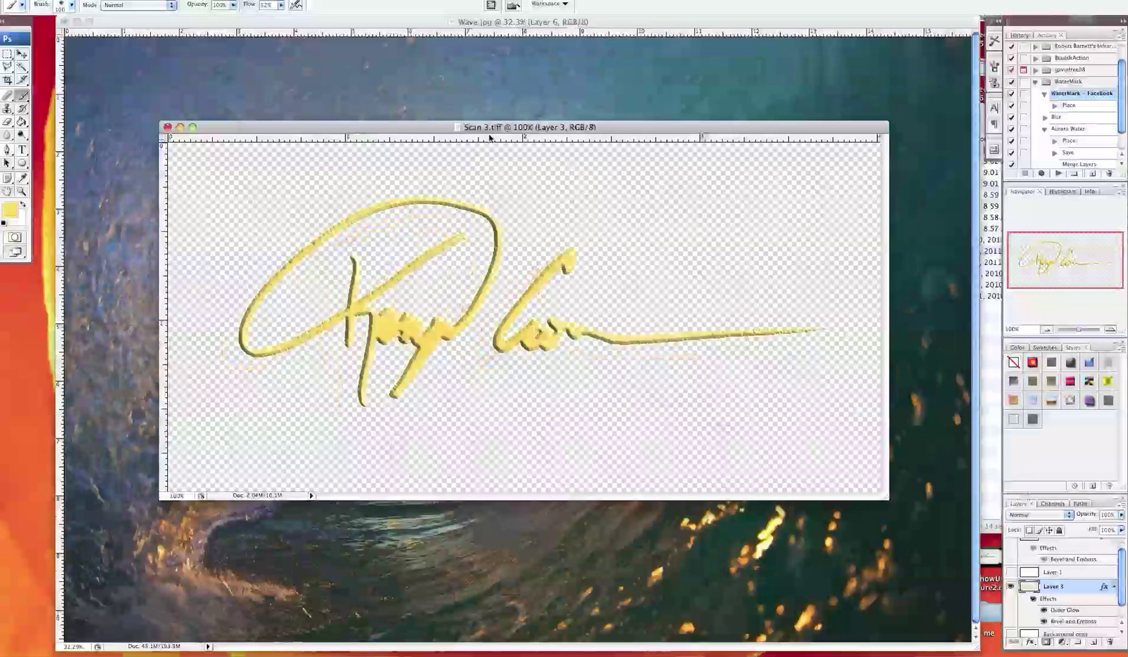
Copy the signature layer into Wave.jpg and move it toward the lower-right corner.
drag(512, 130, 592, 87)
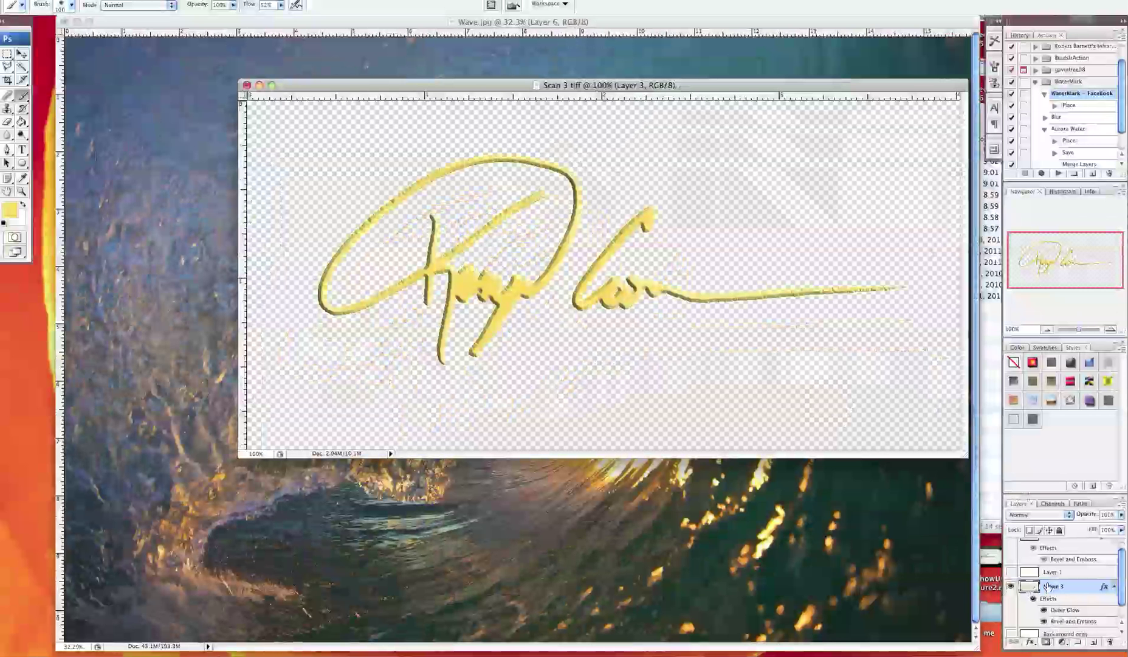
drag(1069, 585, 780, 558)
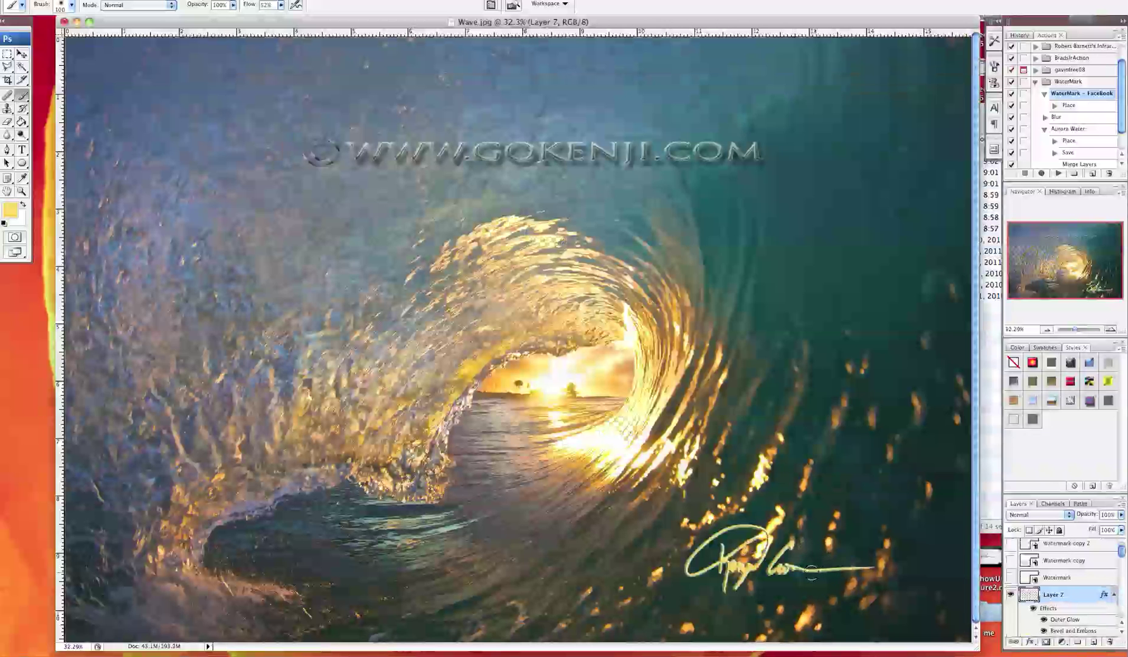
click(20, 54)
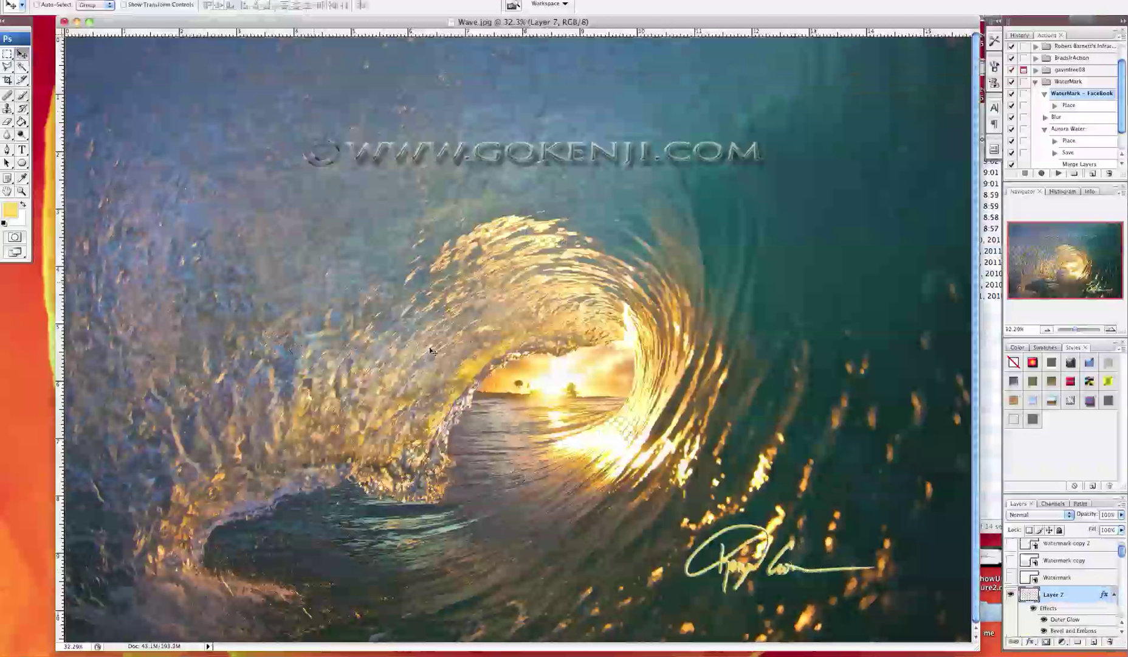
mouse_move(791, 543)
mouse_down()
mouse_move(831, 589)
mouse_move(808, 602)
mouse_move(863, 606)
mouse_move(827, 606)
mouse_up()
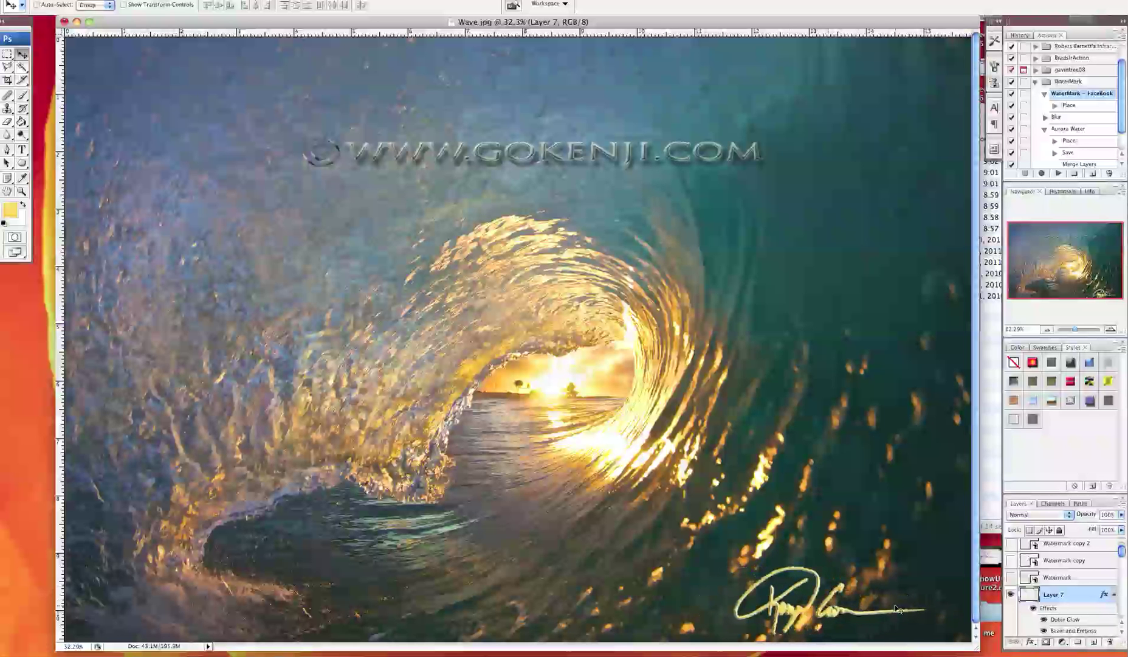
Enlarge the signature to about 126% and nudge it into place.
key(super+t)
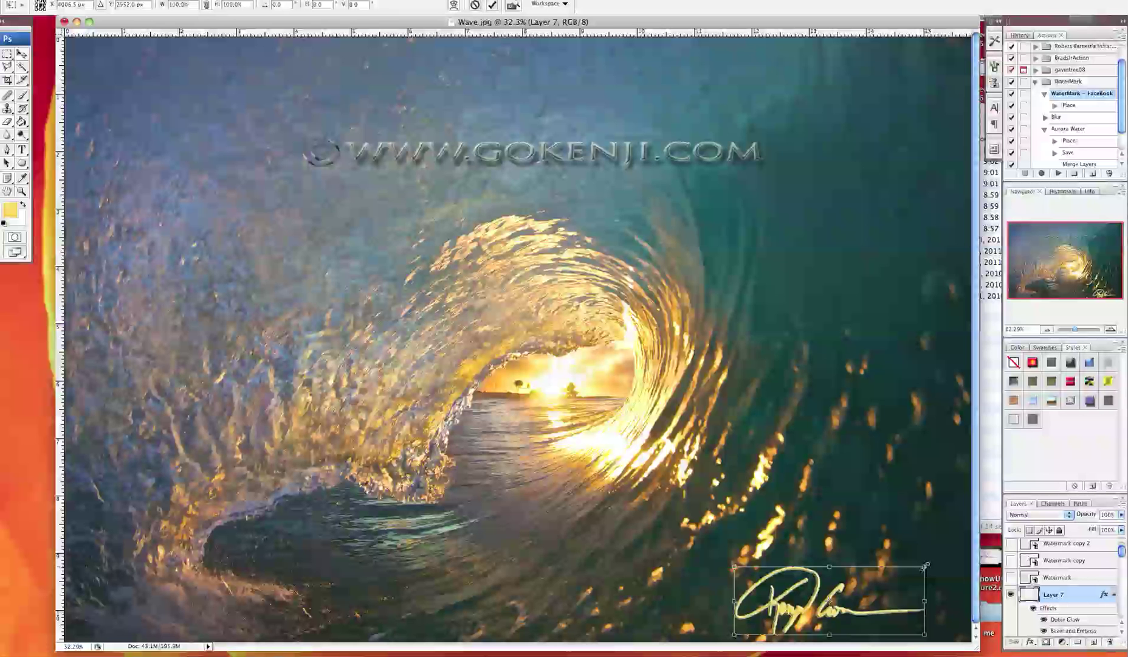
drag(924, 566, 971, 547)
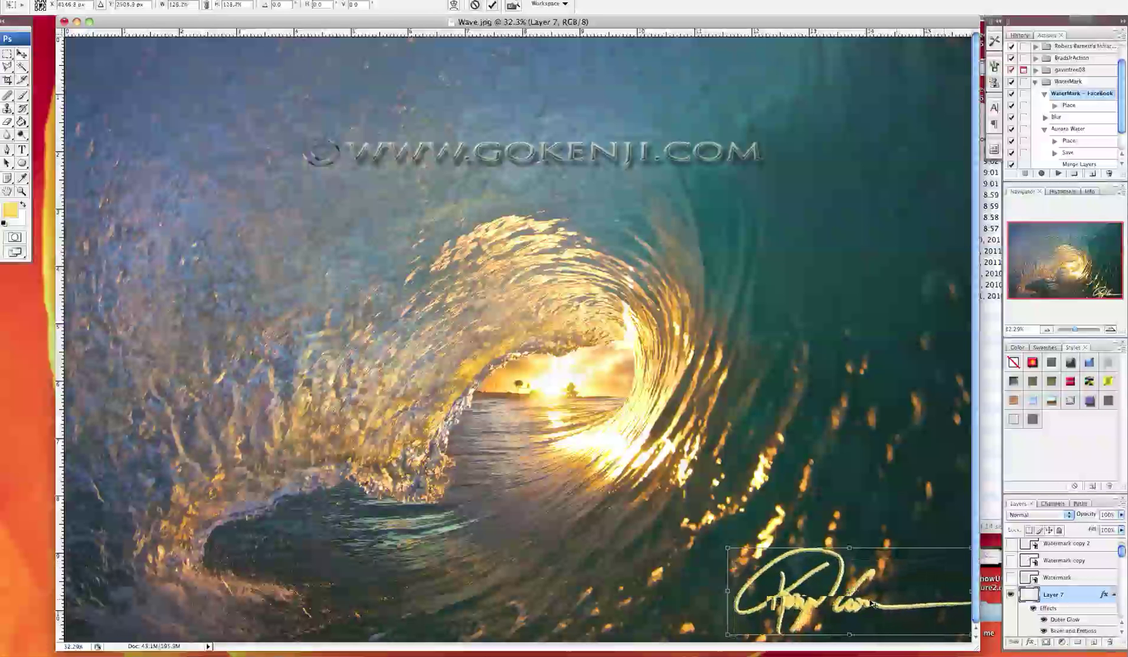
key(shift+Left)
key(shift+Left)
key(shift+Left)
key(shift+Left)
key(shift+Left)
key(shift+Left)
key(shift+Left)
key(shift+Left)
key(shift+Left)
key(shift+Left)
key(shift+Left)
key(shift+Left)
key(shift+Left)
key(shift+Left)
key(shift+Left)
key(shift+Left)
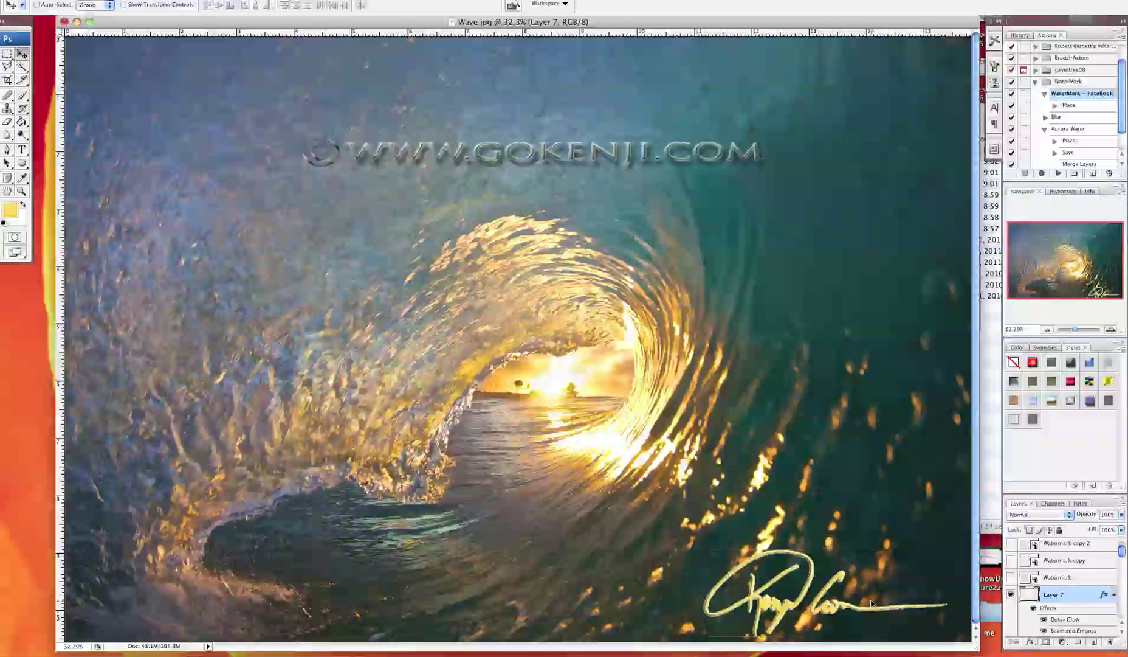
drag(870, 603, 886, 604)
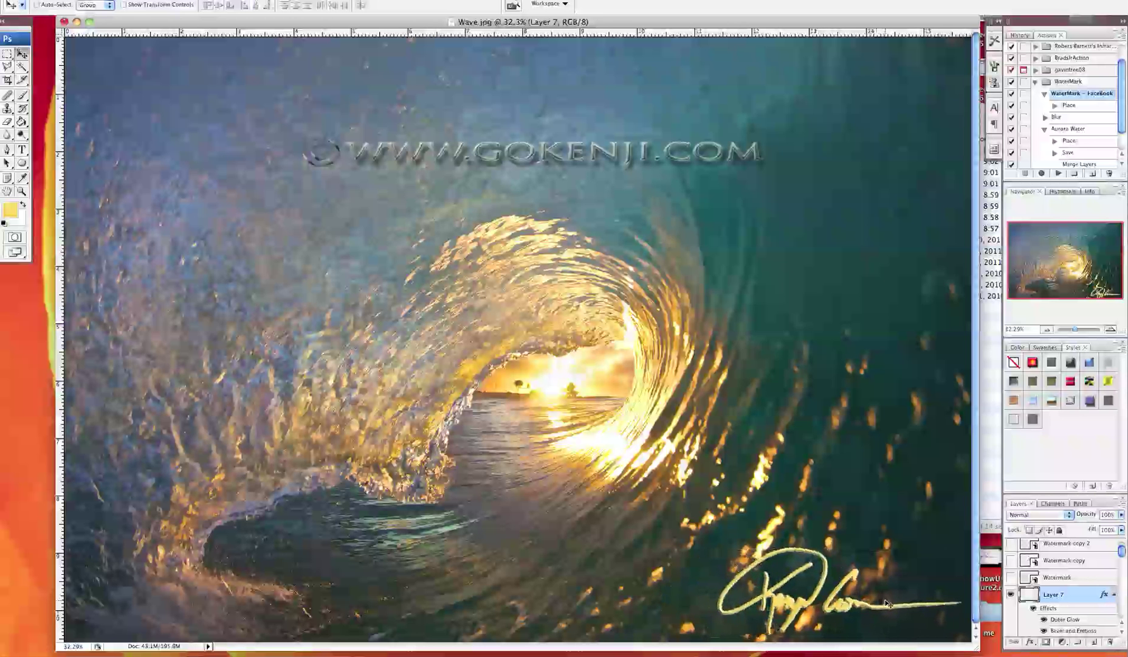
double_click(1090, 598)
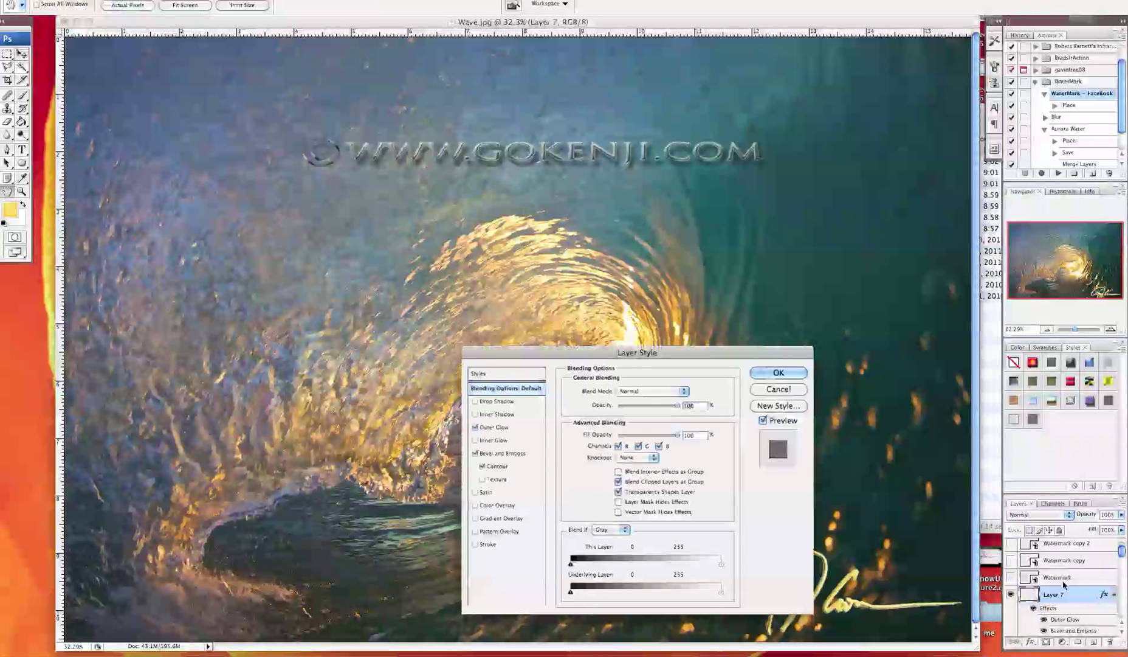
click(522, 454)
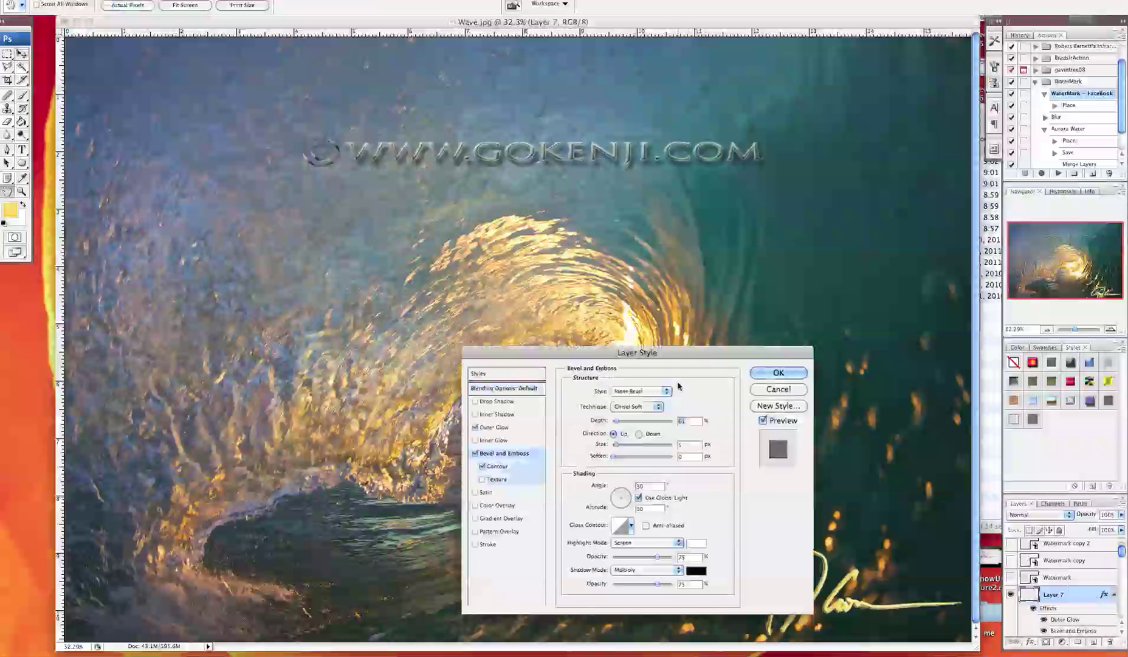
drag(691, 356, 611, 253)
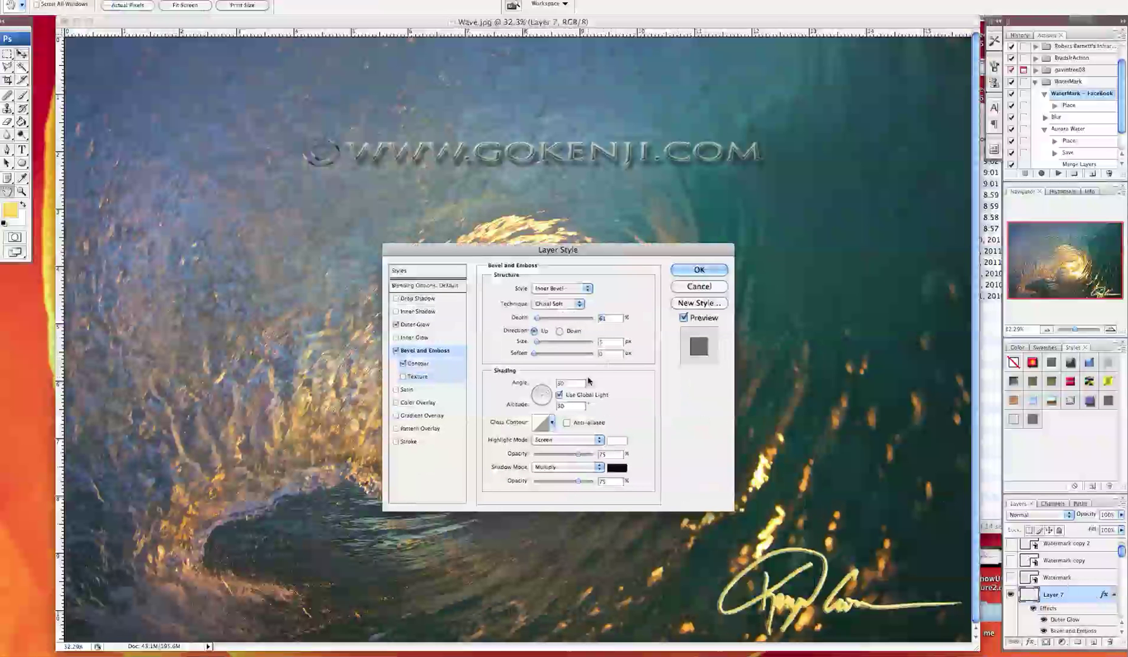
click(703, 287)
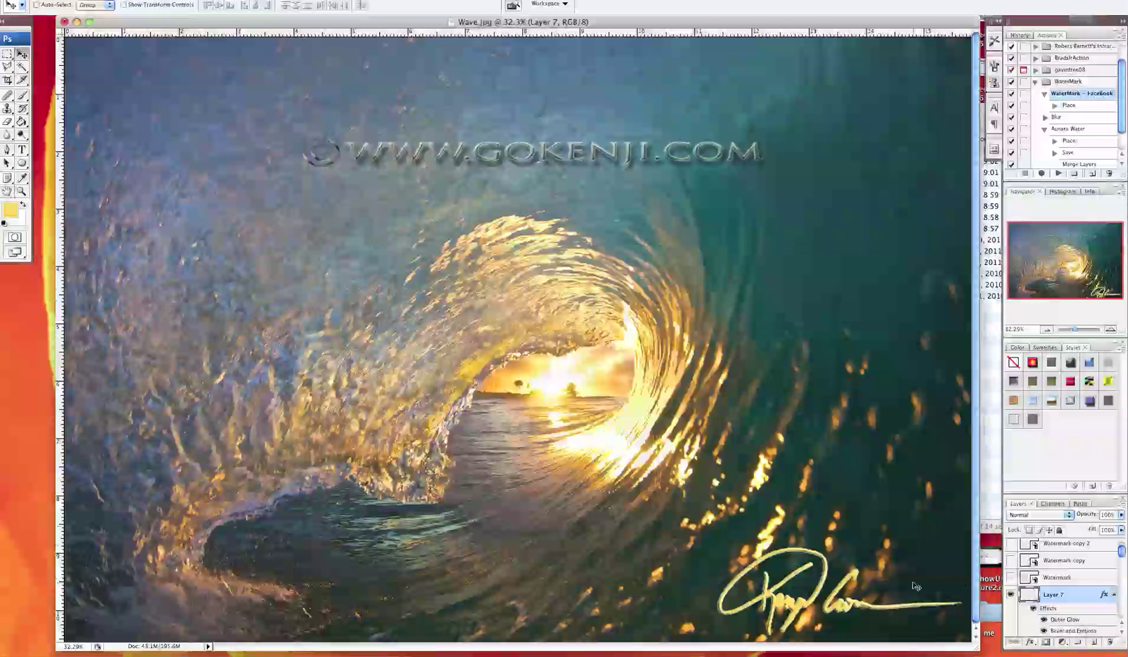
Scale the signature up to about 234% and move it down onto the lower wave.
key(super+t)
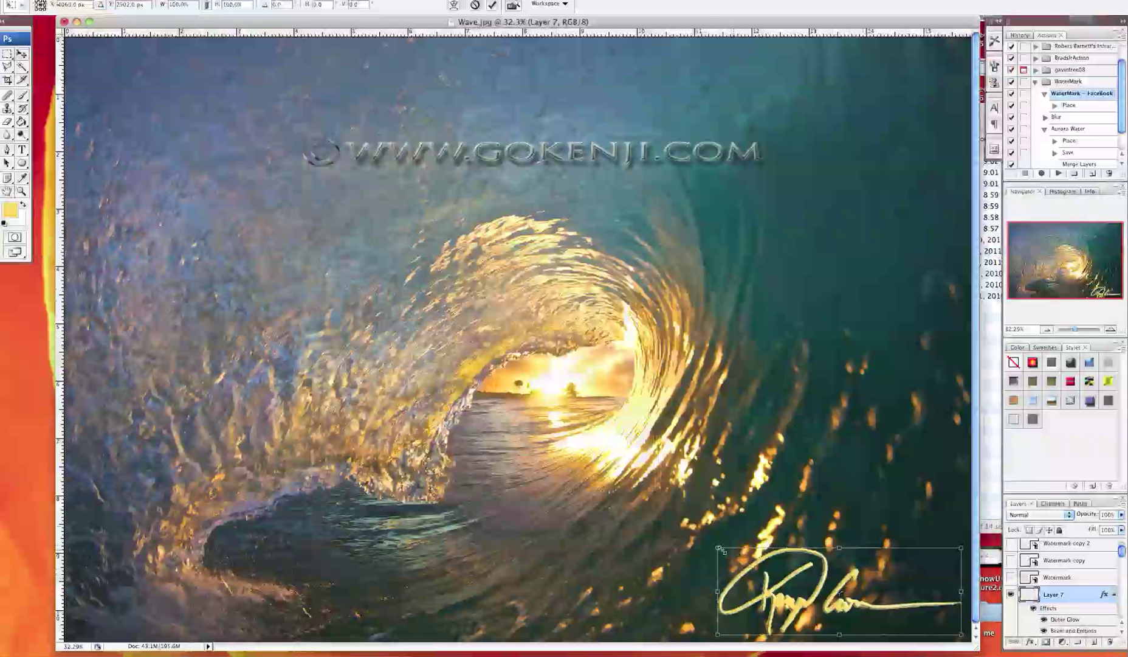
mouse_move(718, 547)
mouse_down()
mouse_move(383, 420)
mouse_move(233, 347)
mouse_up()
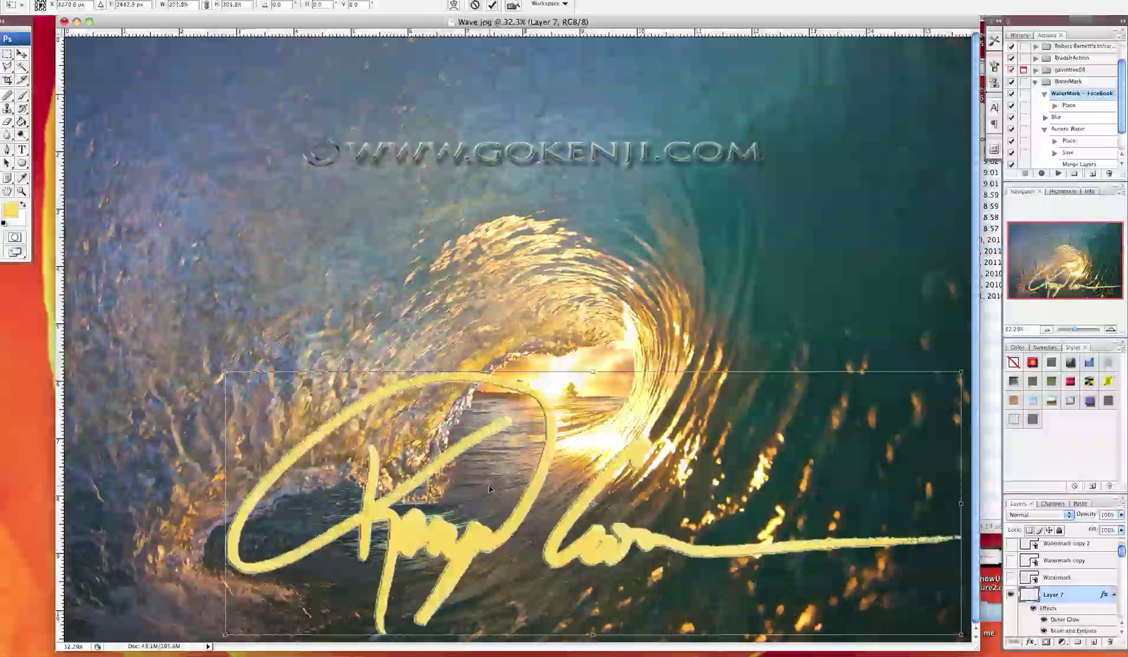
mouse_move(487, 494)
mouse_down()
mouse_move(437, 287)
mouse_move(431, 294)
mouse_up()
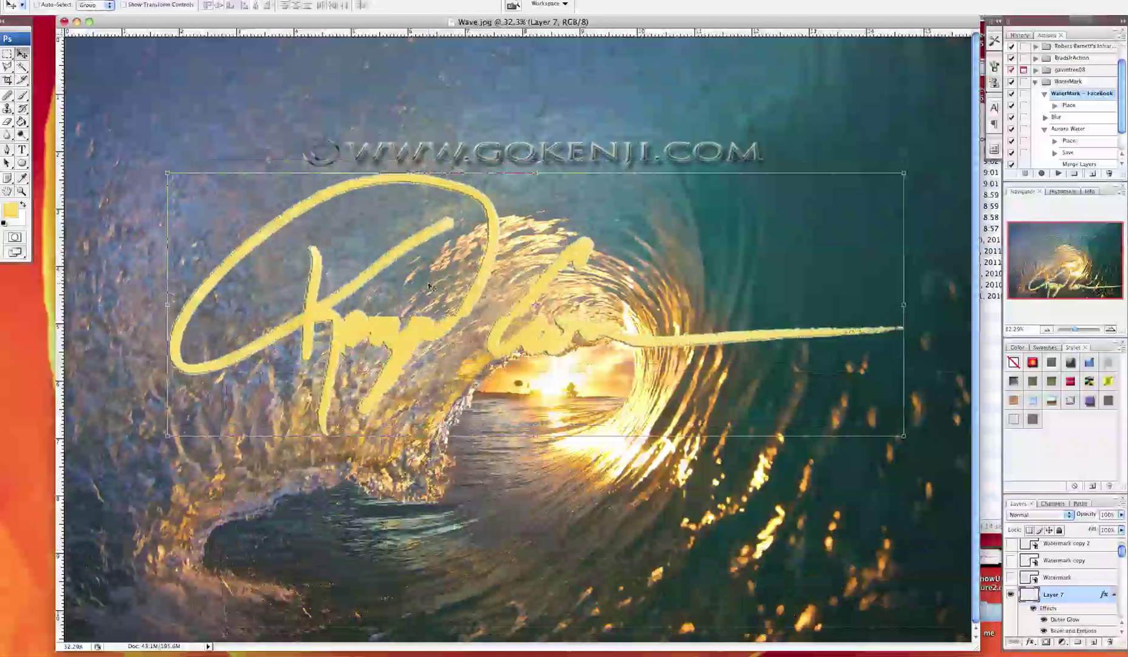
key(Return)
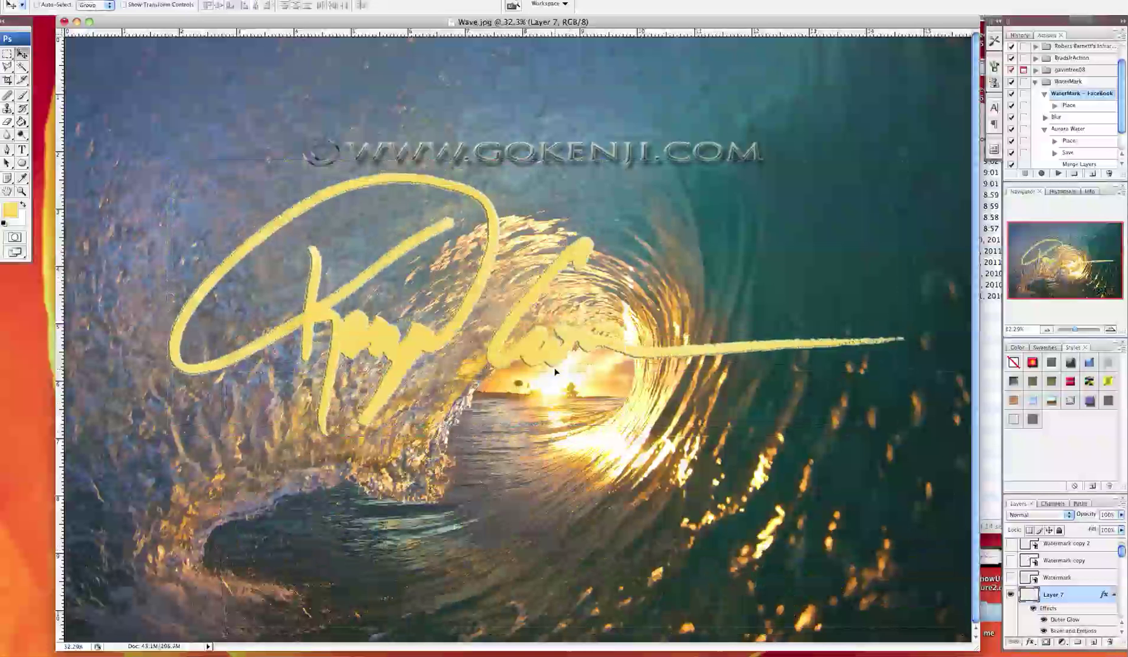
mouse_move(556, 371)
mouse_down()
mouse_move(578, 558)
mouse_move(562, 558)
mouse_up()
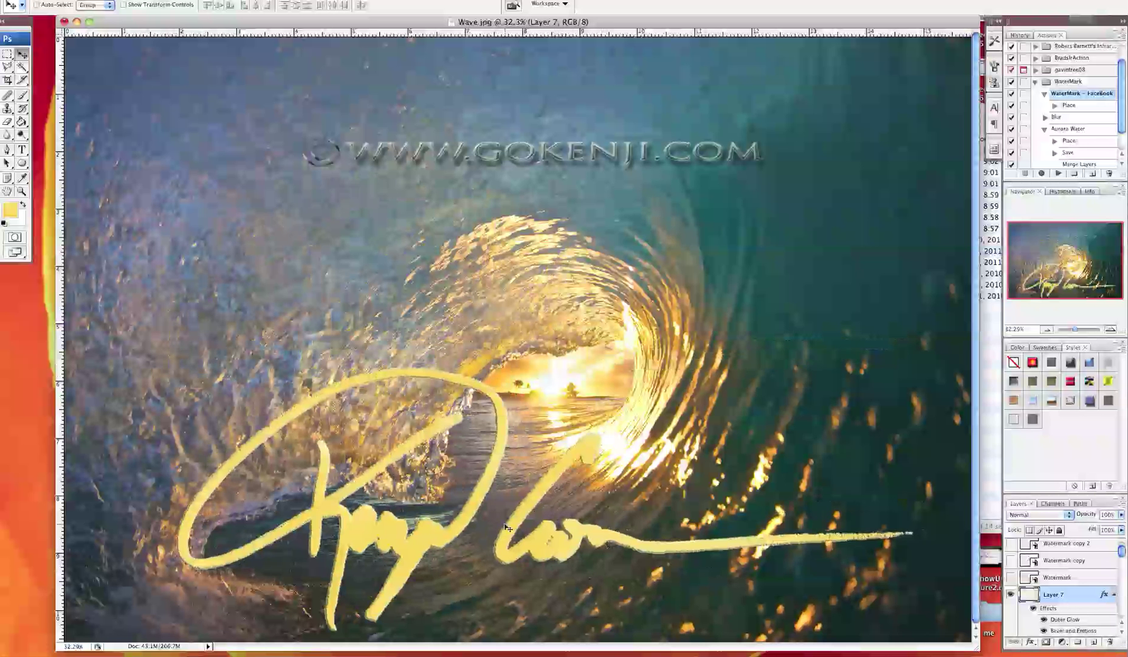
Shrink the signature into a small mark in the photo's lower-right corner.
key(ctrl+t)
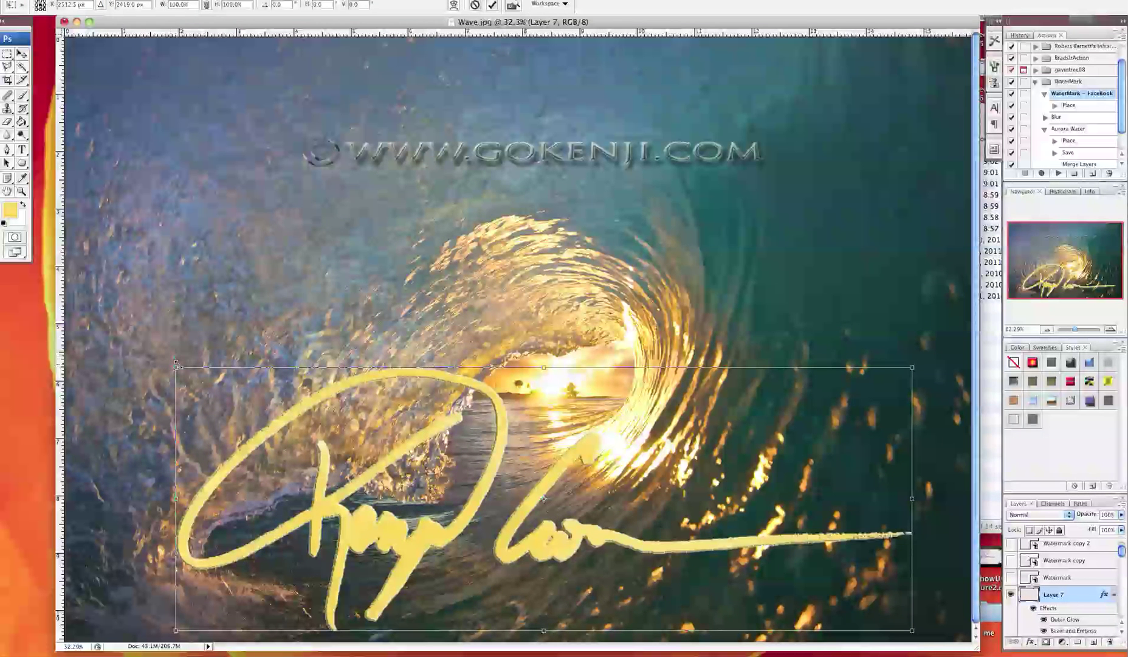
mouse_move(176, 367)
mouse_down()
mouse_move(656, 552)
mouse_move(672, 547)
mouse_move(739, 578)
mouse_move(763, 611)
mouse_move(824, 611)
mouse_up()
key(Return)
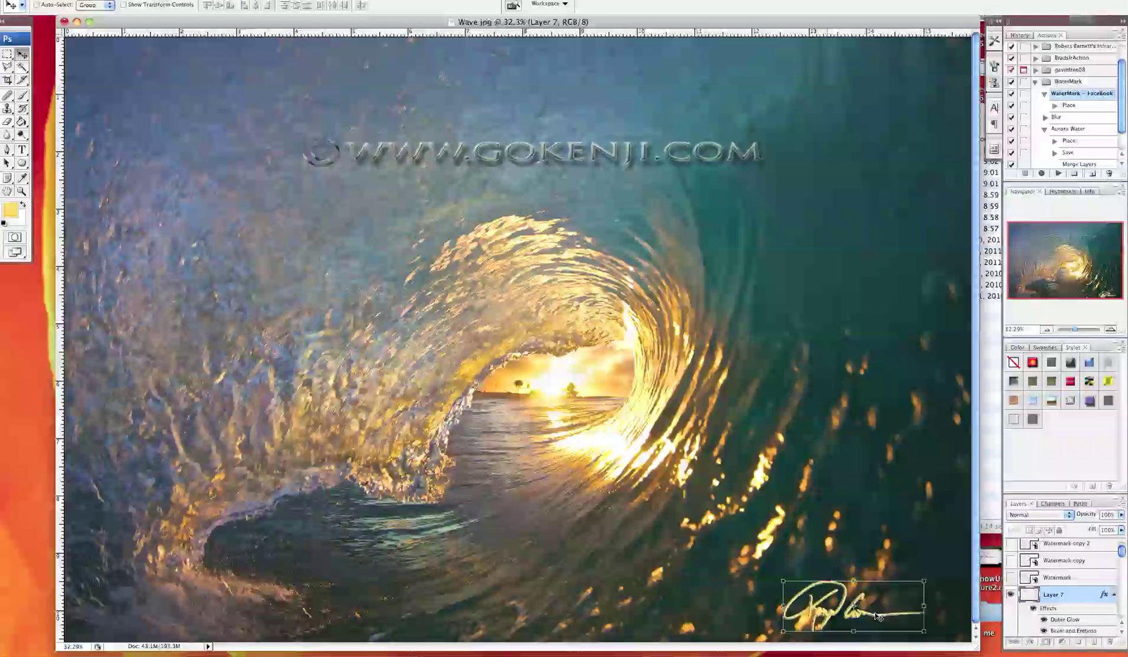